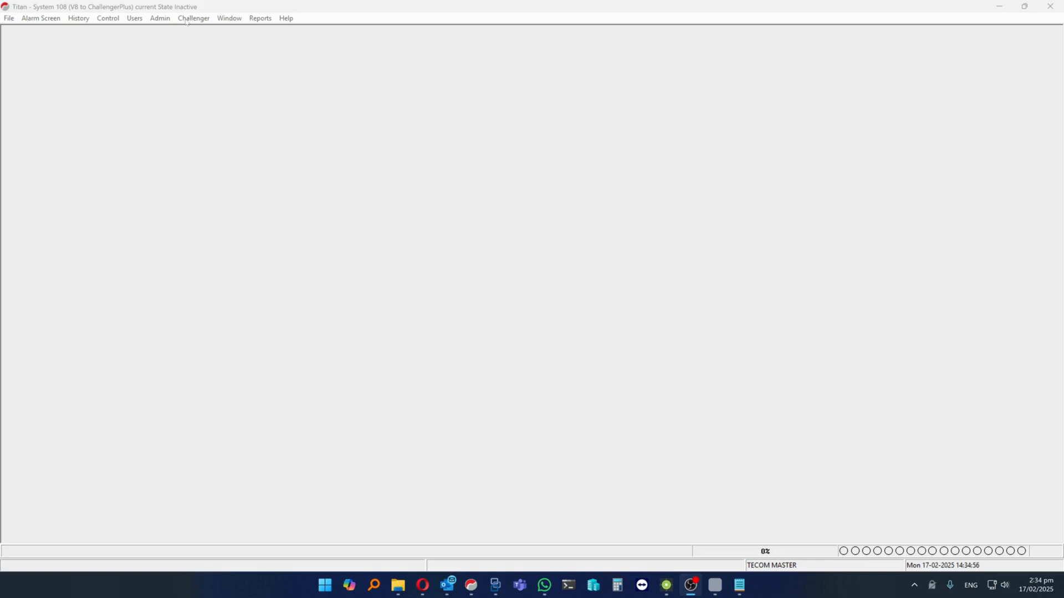
Open the Challenger record for the direct-connect panel and change its type to Challenger10
{"action": "left_click", "coordinate": [149, 21]}
{"action": "left_click", "coordinate": [168, 32]}
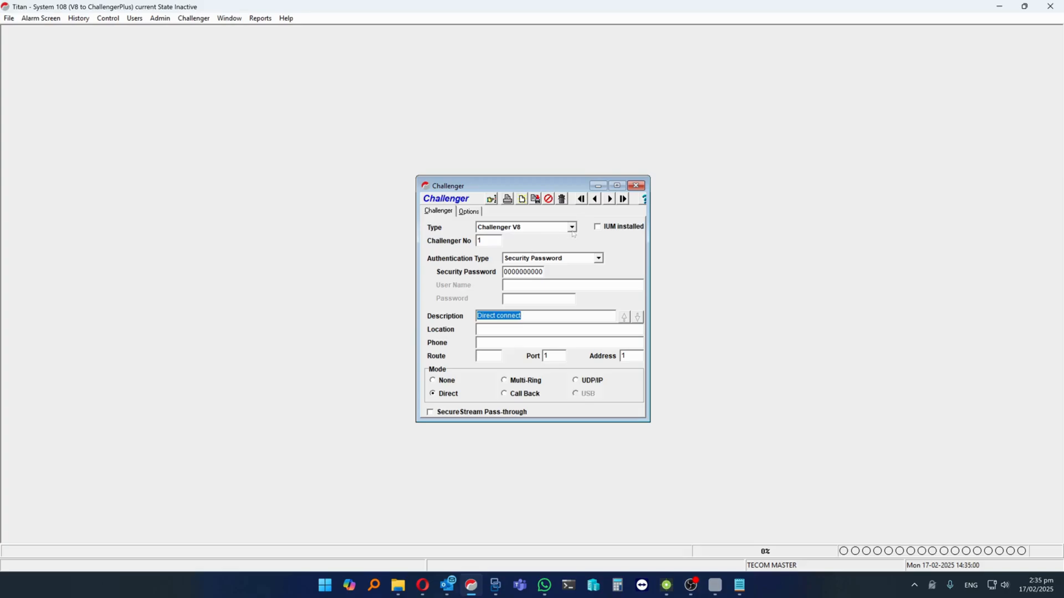
{"action": "left_click", "coordinate": [571, 227]}
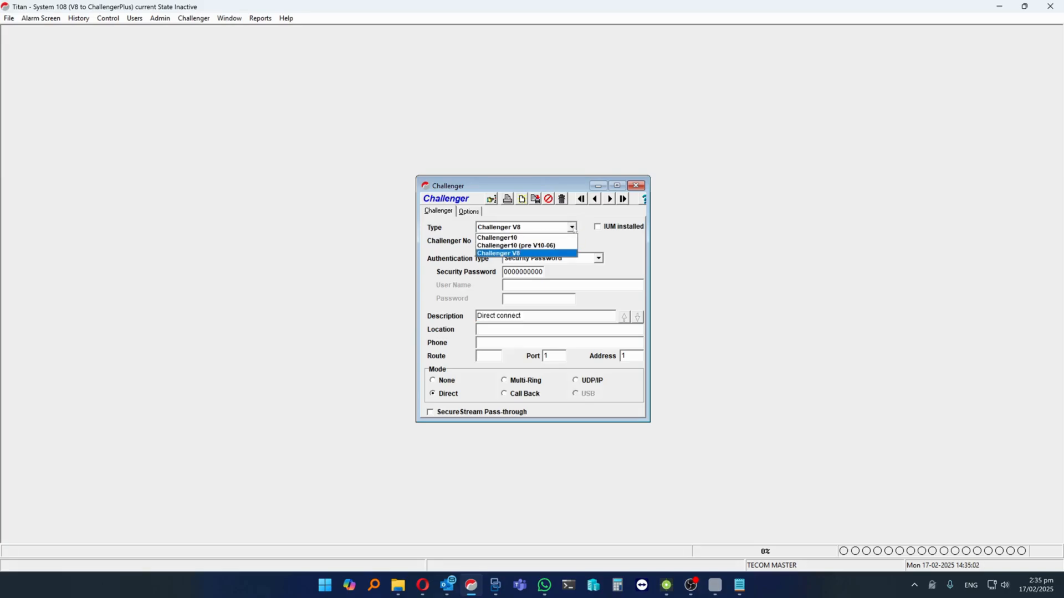
{"action": "left_click", "coordinate": [546, 238]}
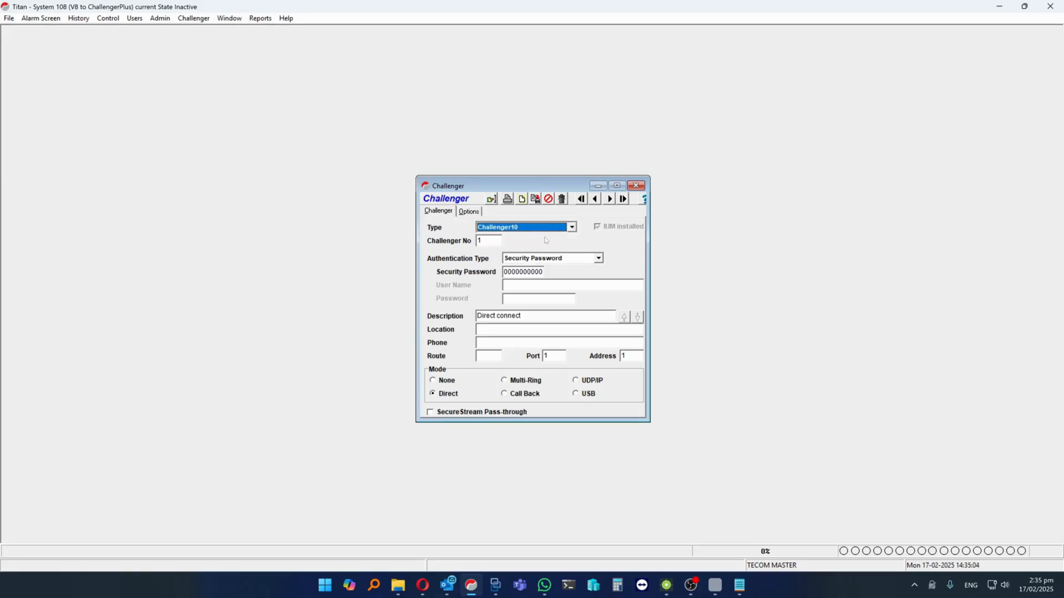
Save the Challenger record and accept the conversion with text words migrated to descriptions, declining V8 input numbering
{"action": "left_click", "coordinate": [535, 199]}
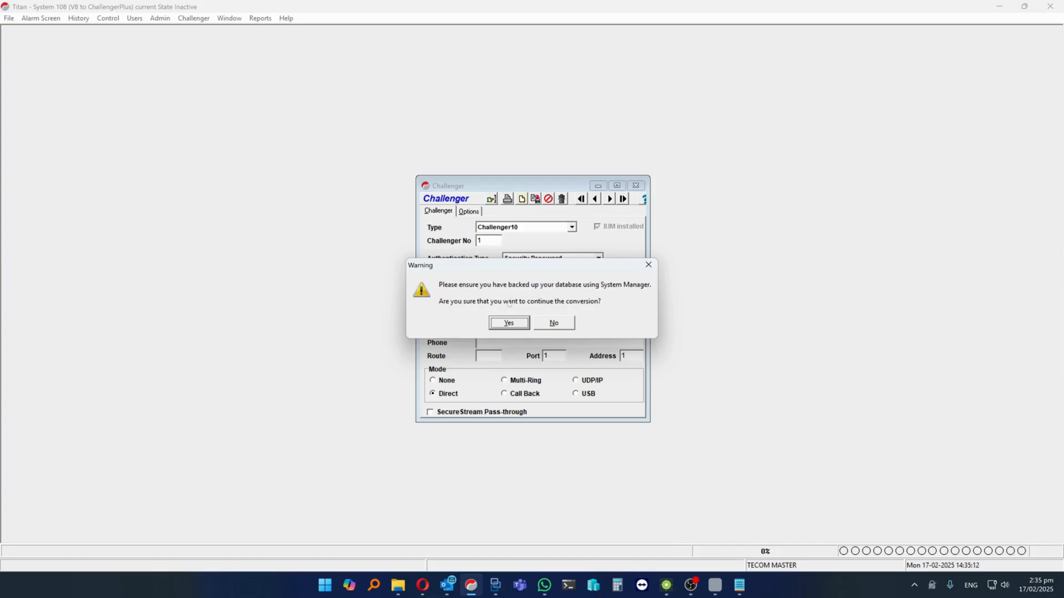
{"action": "left_click", "coordinate": [505, 323]}
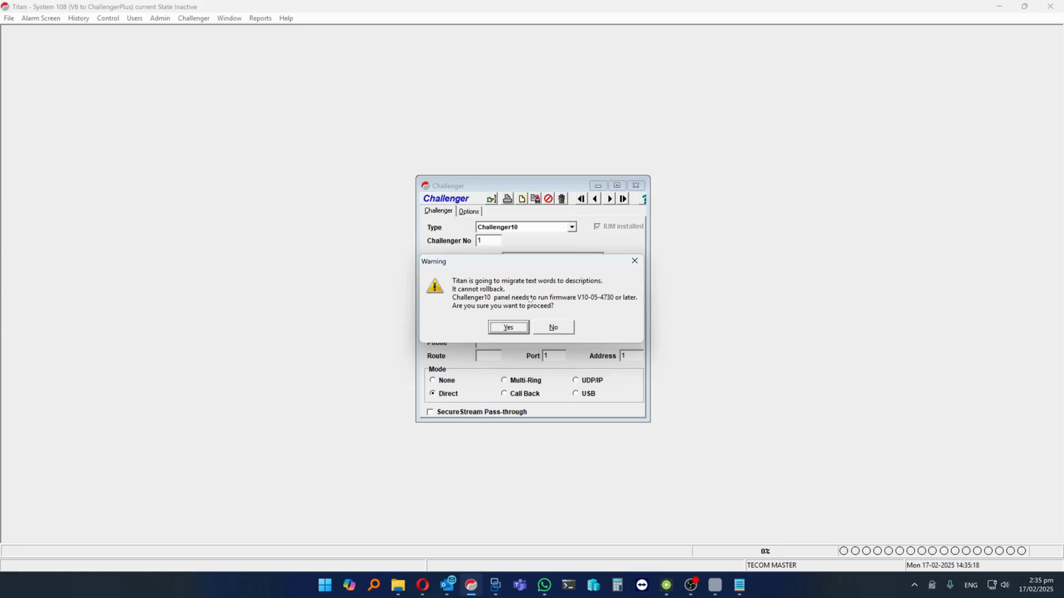
{"action": "left_click", "coordinate": [522, 330]}
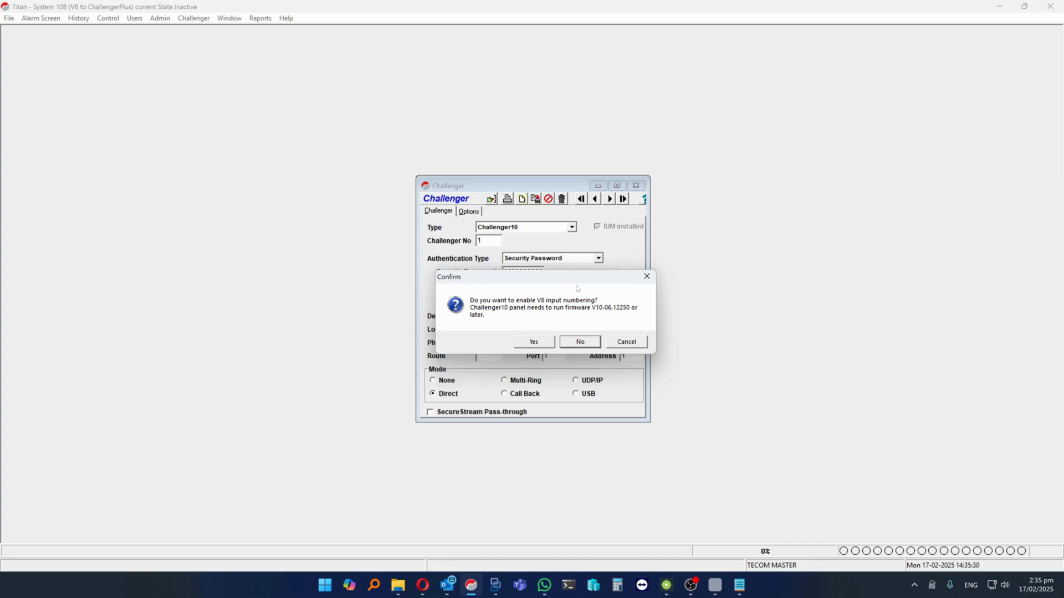
{"action": "left_click", "coordinate": [580, 344]}
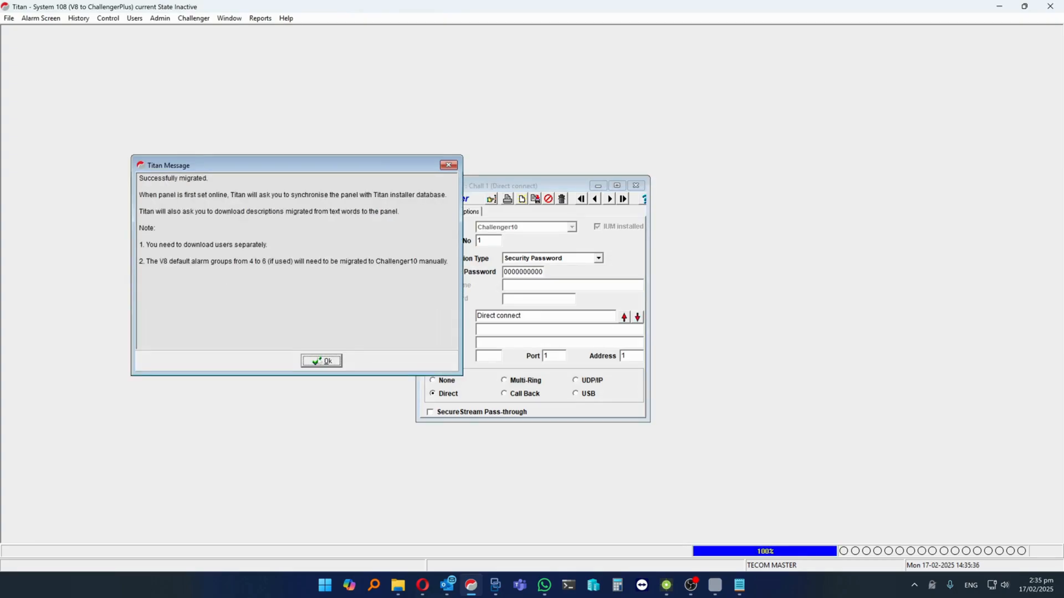
{"action": "left_click", "coordinate": [320, 361]}
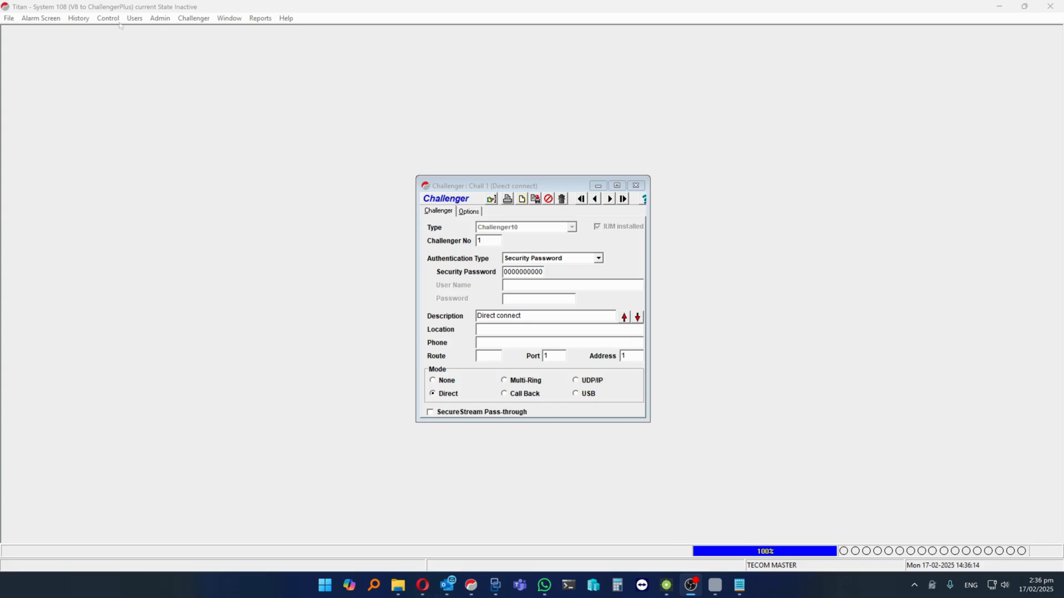
Set up a raw card data update for all records using site code 1, offset 0 and card type 27 bit Tecom
{"action": "left_click", "coordinate": [128, 7]}
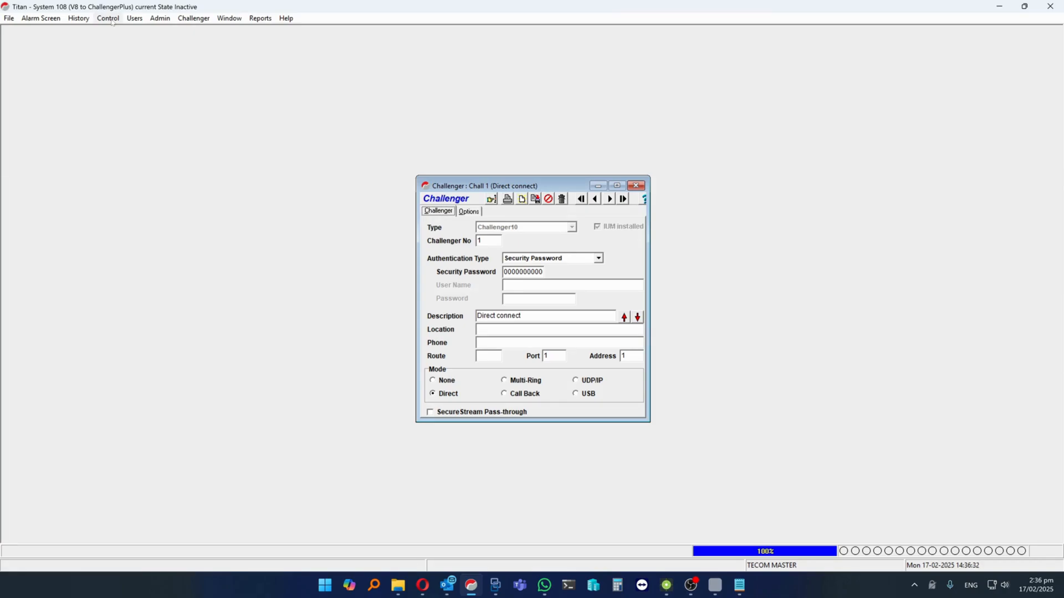
{"action": "left_click", "coordinate": [134, 19]}
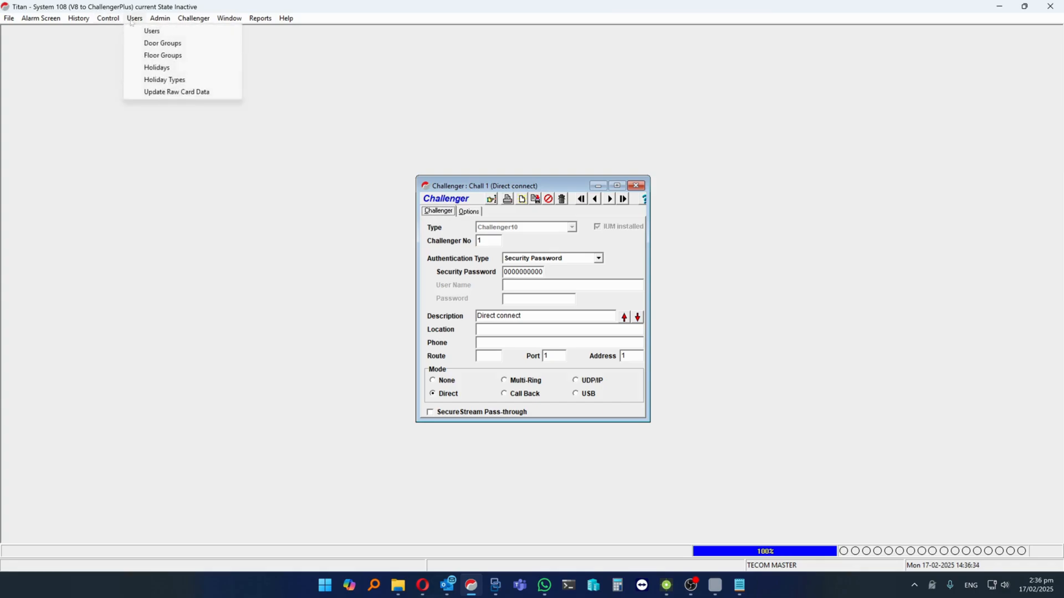
{"action": "left_click", "coordinate": [163, 92]}
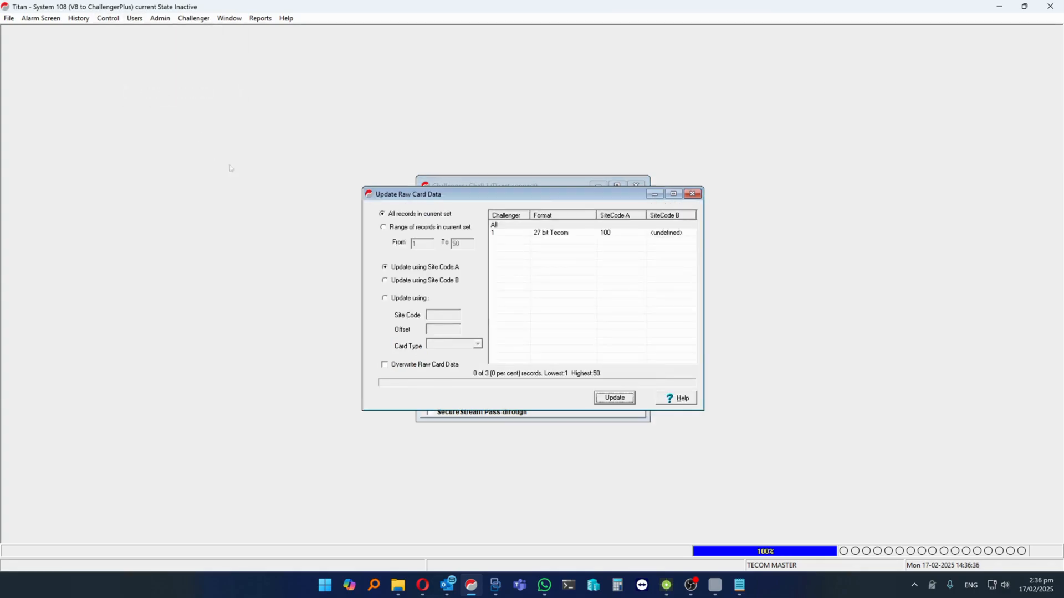
{"action": "left_click", "coordinate": [385, 298]}
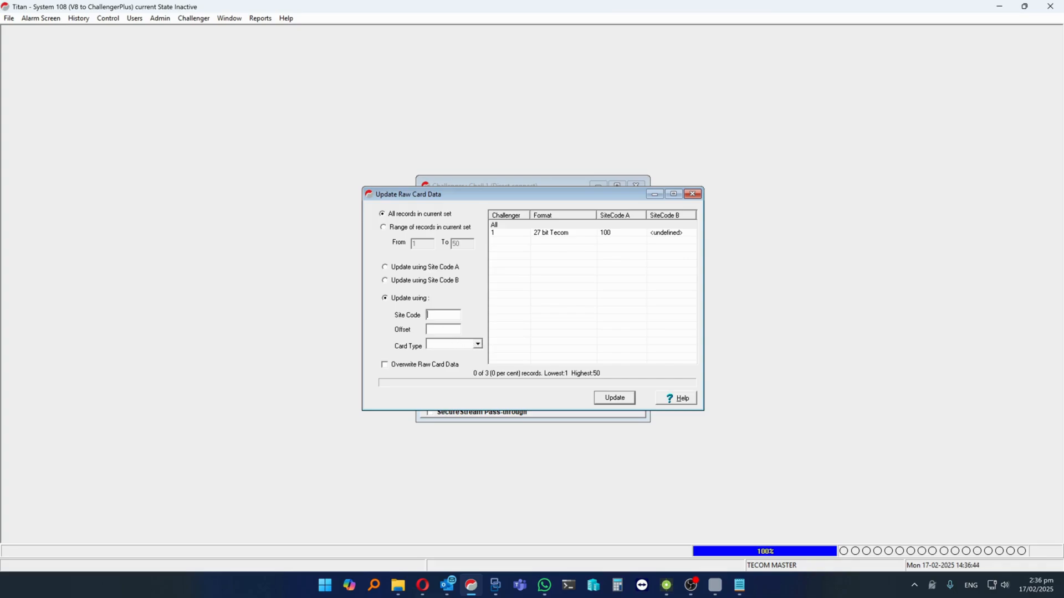
{"action": "type", "text": "1"}
{"action": "key", "text": "Tab"}
{"action": "type", "text": "0"}
{"action": "left_click", "coordinate": [477, 344]}
{"action": "left_click", "coordinate": [468, 362]}
Run the raw card data update with overwriting enabled, and close the update and Challenger windows
{"action": "left_click", "coordinate": [385, 365]}
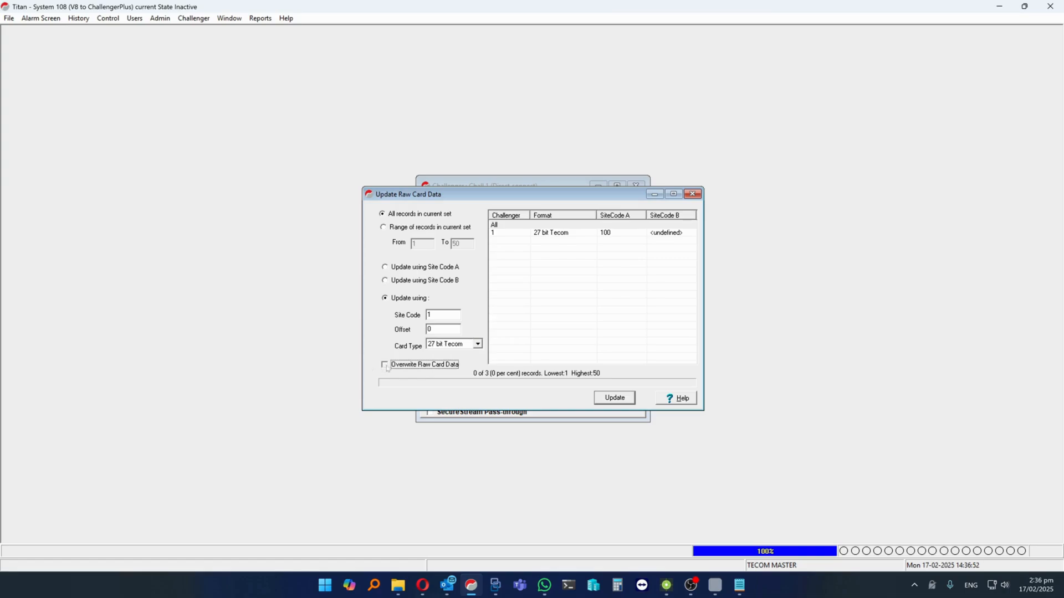
{"action": "left_click", "coordinate": [614, 398]}
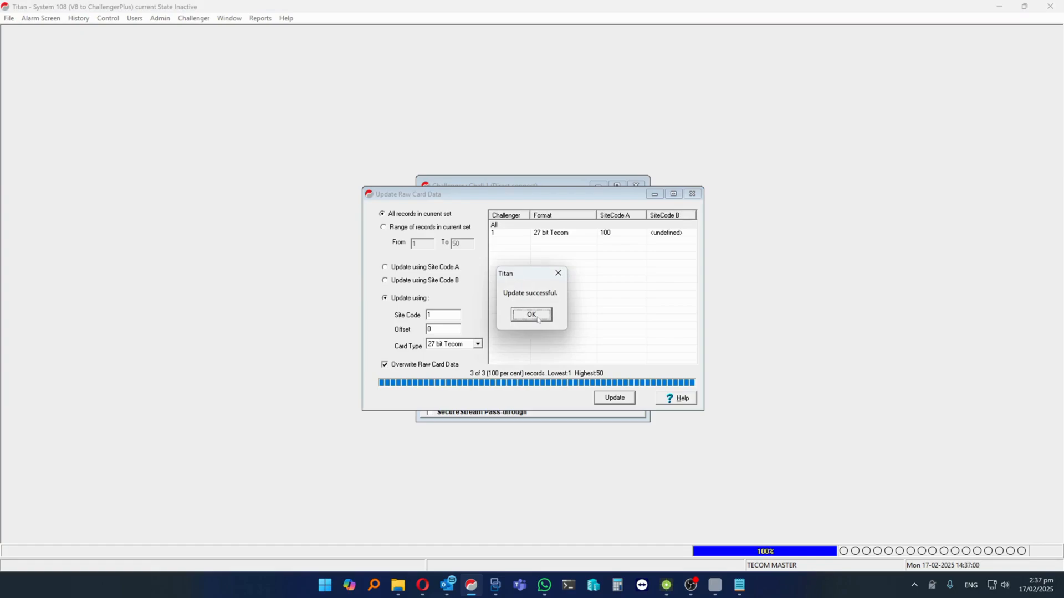
{"action": "left_click", "coordinate": [538, 319]}
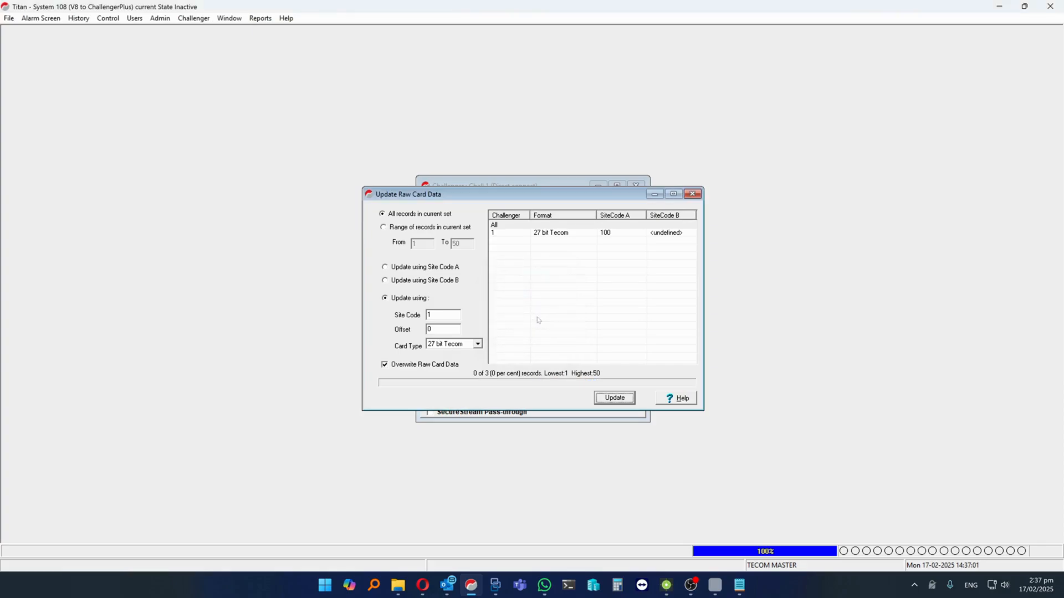
{"action": "left_click", "coordinate": [693, 193]}
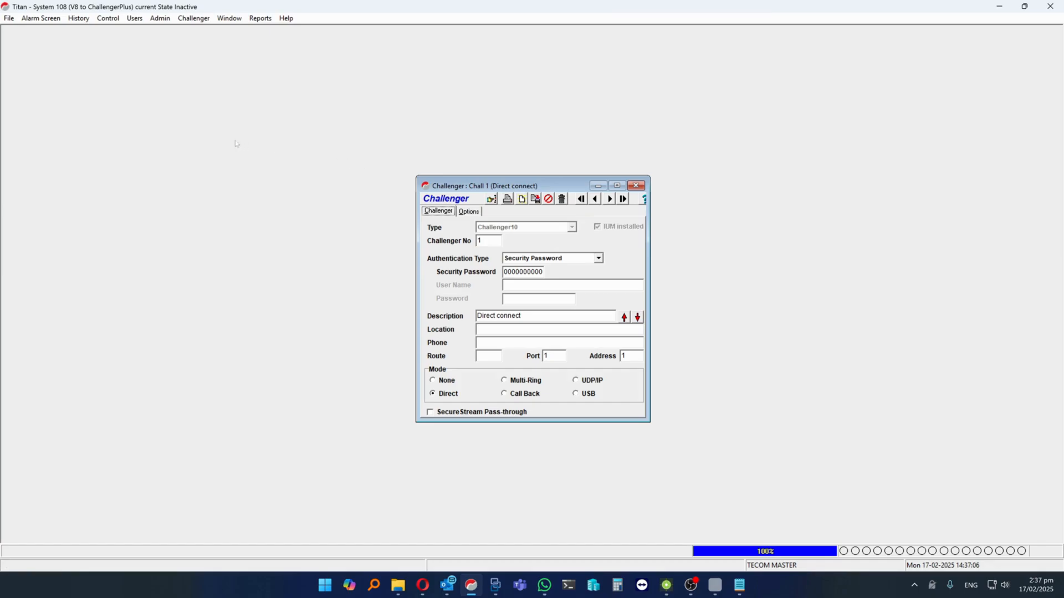
{"action": "left_click", "coordinate": [638, 186]}
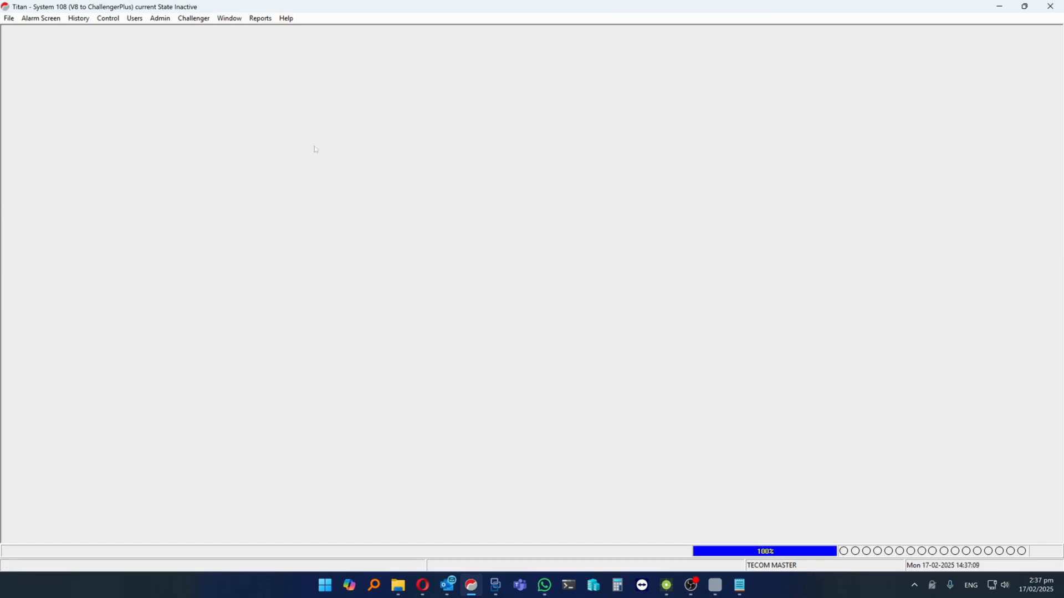
Open the System Maintenance Utility and choose system 108 (V8 to ChallengerPlus) as the one to export
{"action": "left_click", "coordinate": [8, 19]}
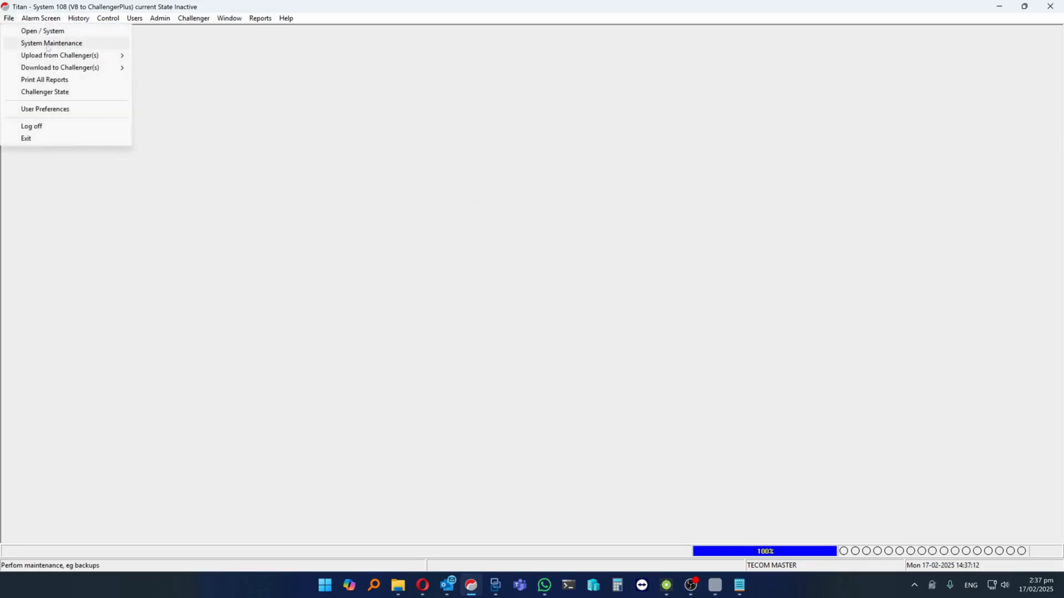
{"action": "left_click", "coordinate": [48, 44]}
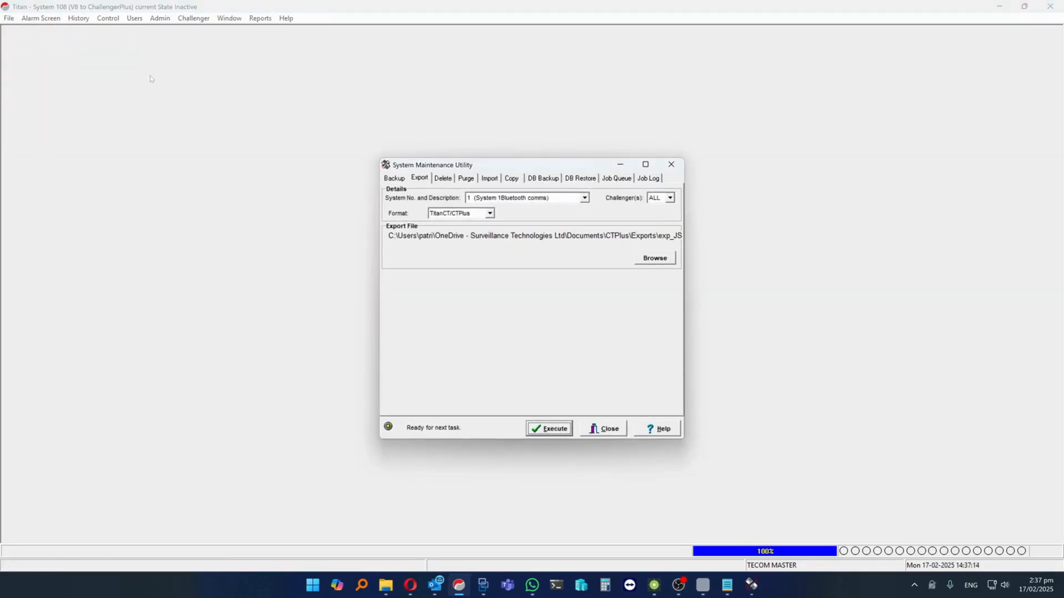
{"action": "left_click", "coordinate": [585, 198]}
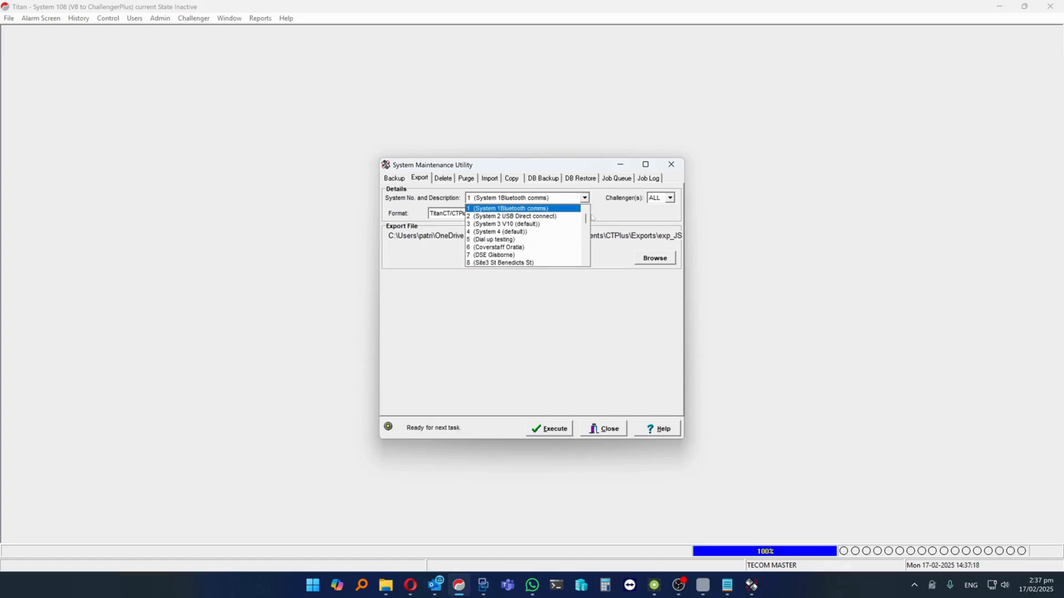
{"action": "left_click_drag", "start_coordinate": [585, 218], "coordinate": [586, 260]}
{"action": "left_click", "coordinate": [505, 263]}
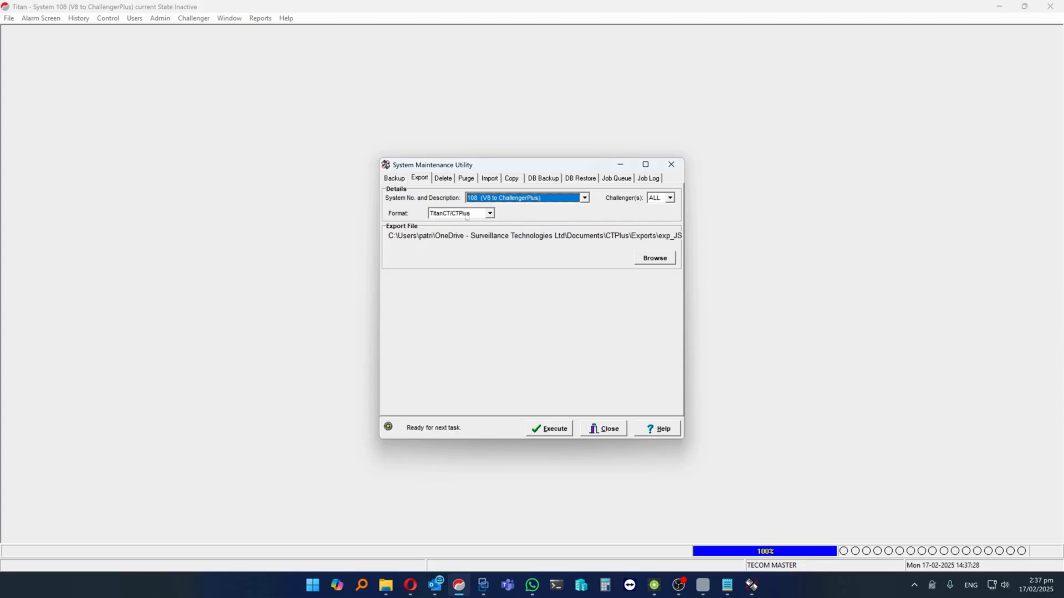
Export the system in TitanCT/CTPlus format to the Desktop as exp_JSON_170225
{"action": "left_click", "coordinate": [654, 258]}
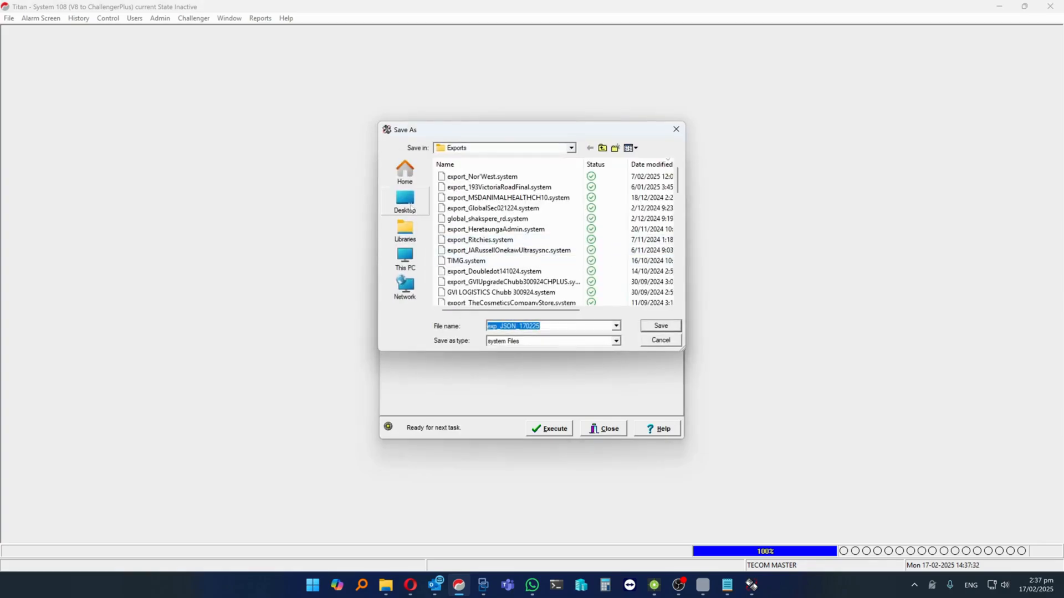
{"action": "left_click", "coordinate": [405, 200]}
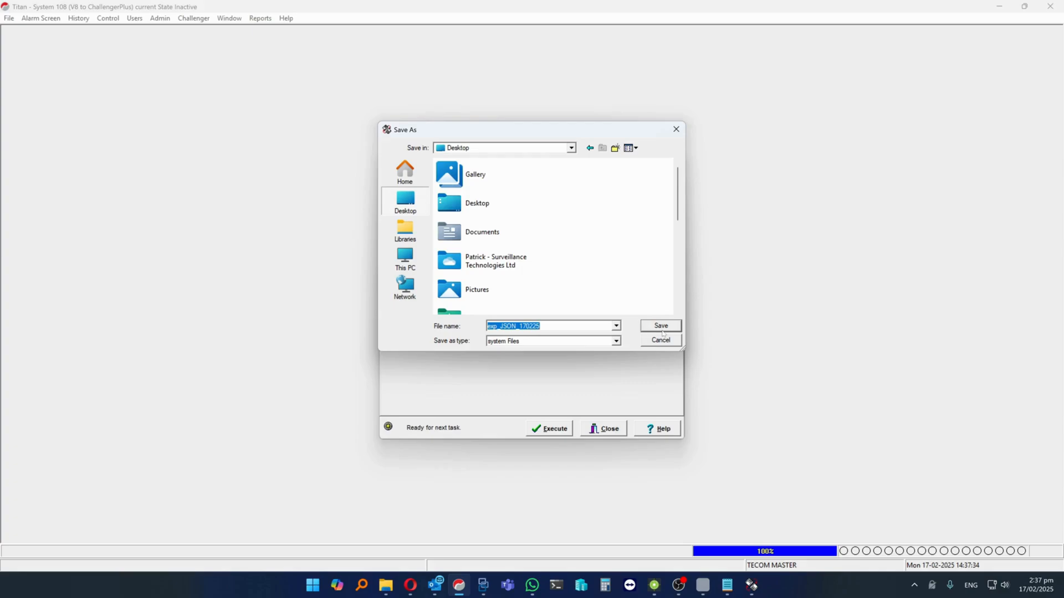
{"action": "left_click", "coordinate": [665, 326]}
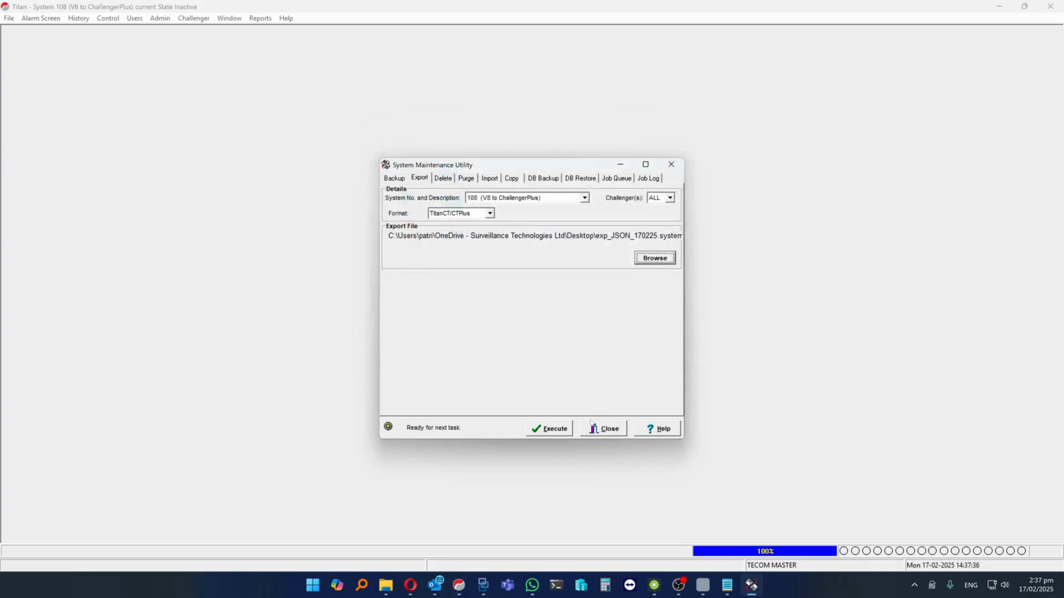
{"action": "left_click", "coordinate": [548, 429]}
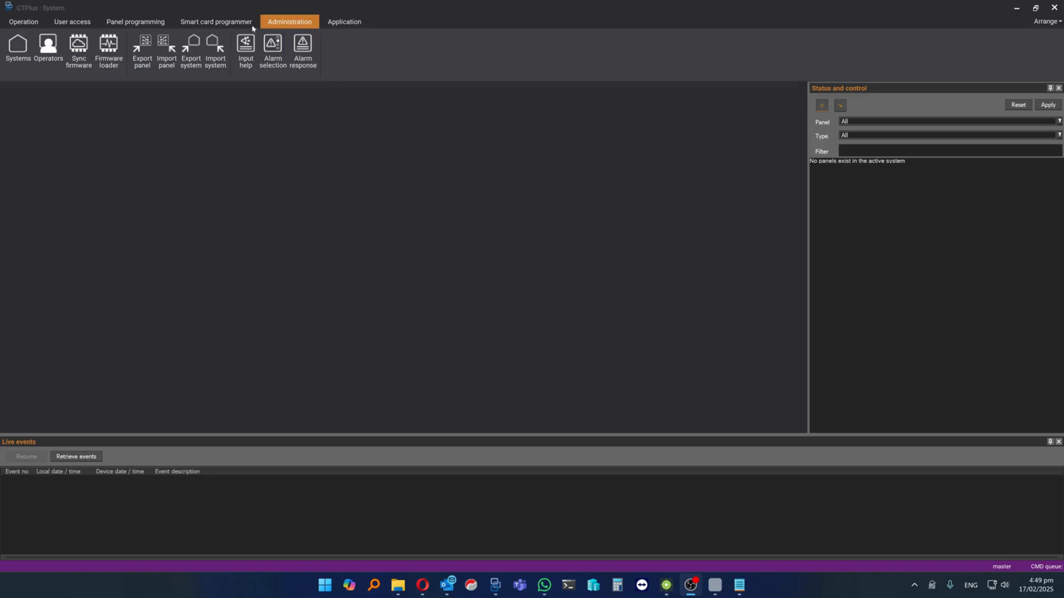
In CTPlus, start a system import and load exp_JSON_170225.system from the Desktop
{"action": "left_click", "coordinate": [216, 65]}
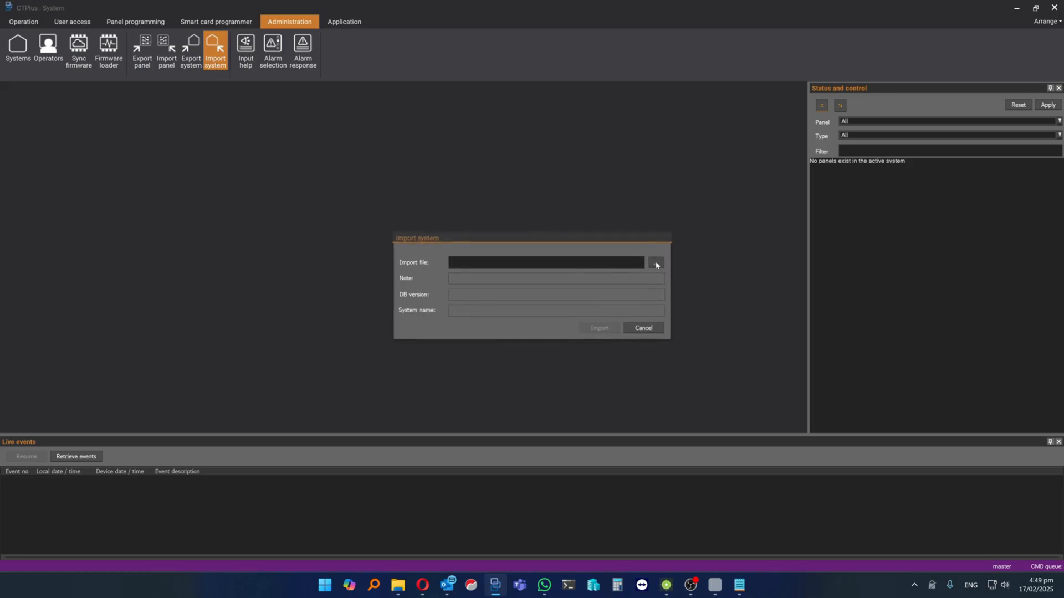
{"action": "left_click", "coordinate": [657, 264]}
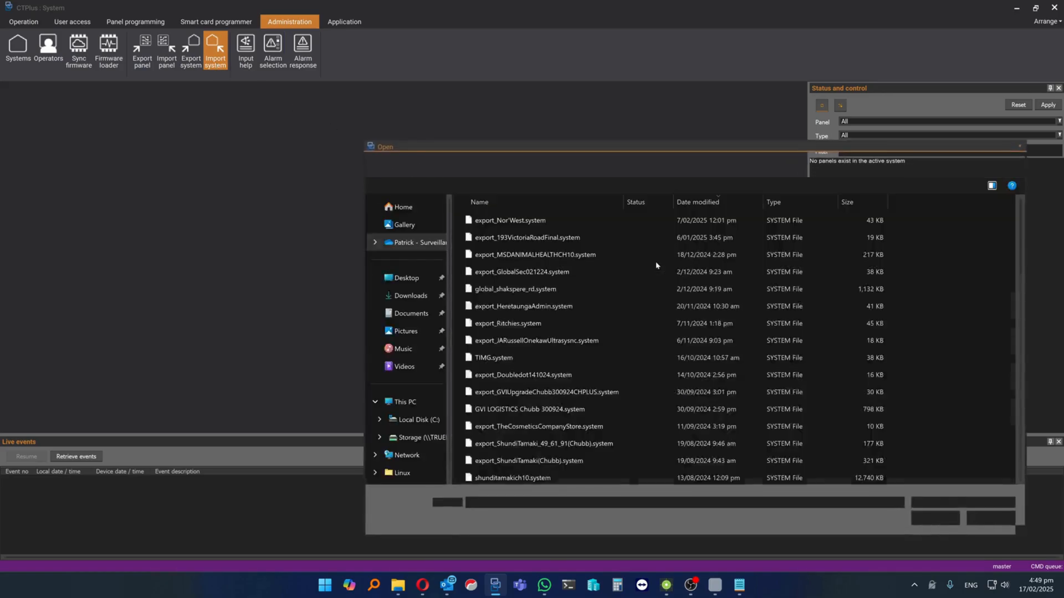
{"action": "left_click", "coordinate": [408, 278]}
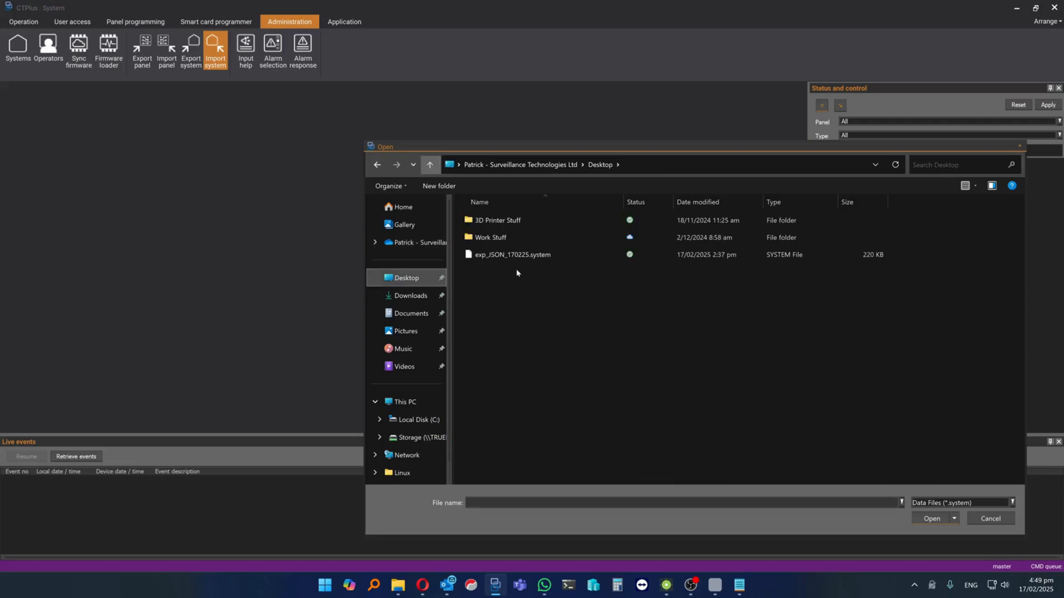
{"action": "double_click", "coordinate": [509, 255]}
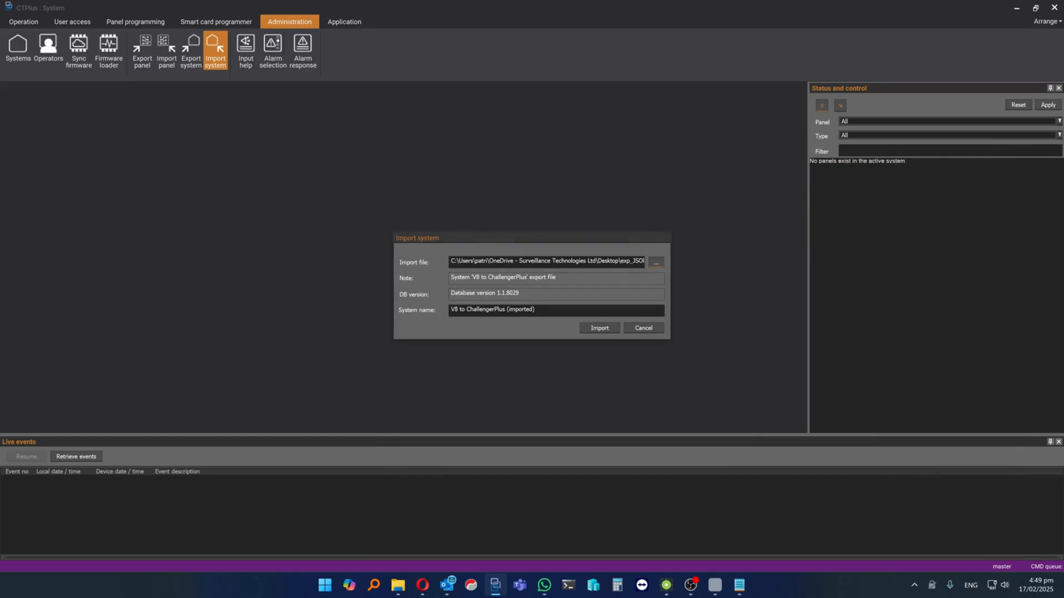
Remove "(imported)" from the system name so it reads V8 to ChallengerPlus, and import the system
{"action": "left_click_drag", "start_coordinate": [535, 310], "coordinate": [505, 310]}
{"action": "key", "text": "BackSpace"}
{"action": "left_click", "coordinate": [604, 330]}
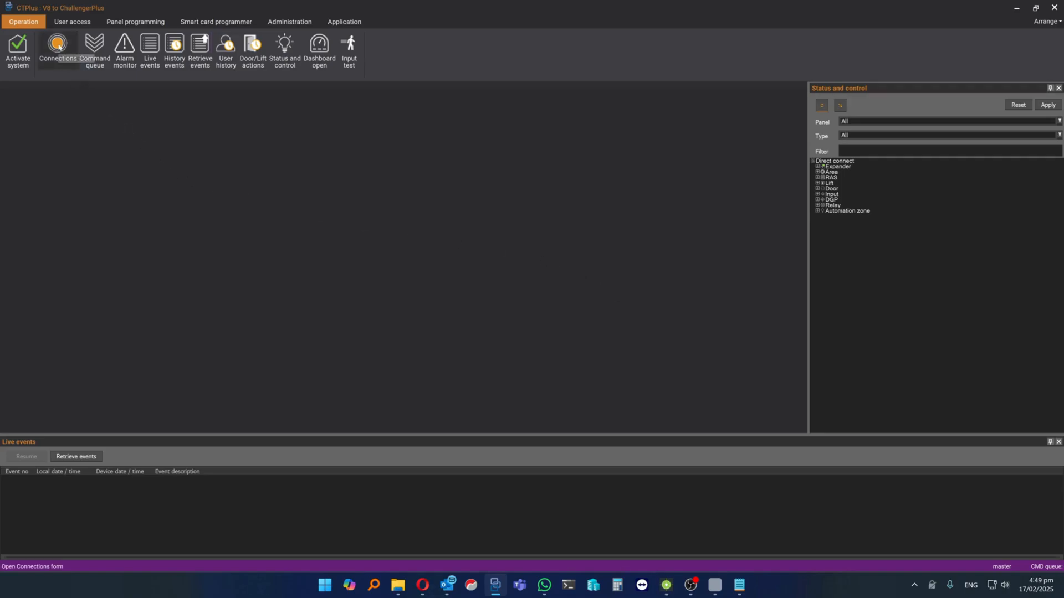
Convert the Direct connect panel in the connections list to ChallengerPlus/LEPlus and accept the conversion
{"action": "left_click", "coordinate": [59, 47]}
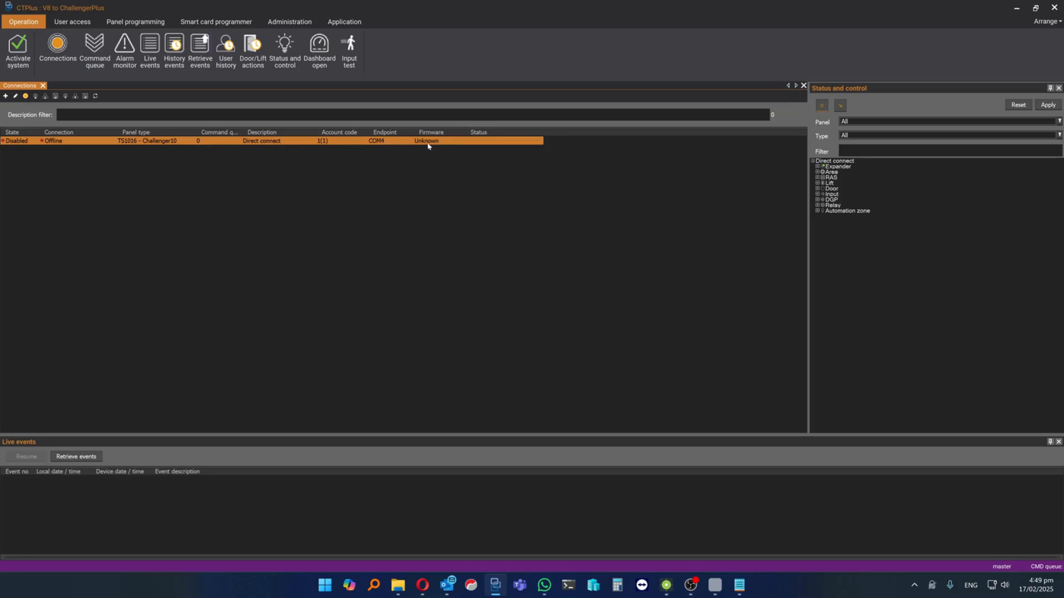
{"action": "right_click", "coordinate": [131, 143]}
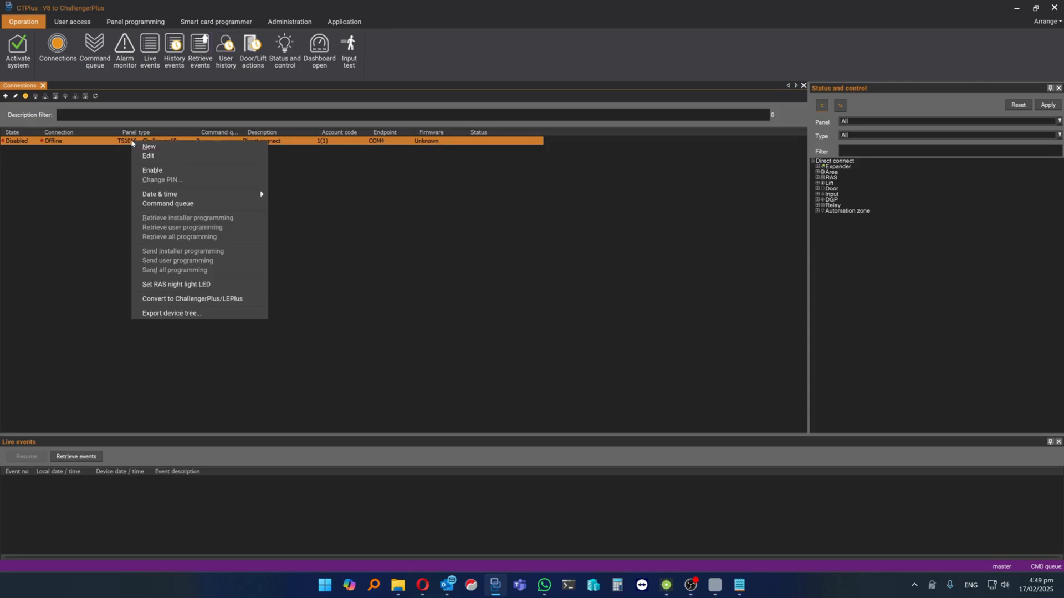
{"action": "left_click", "coordinate": [221, 299]}
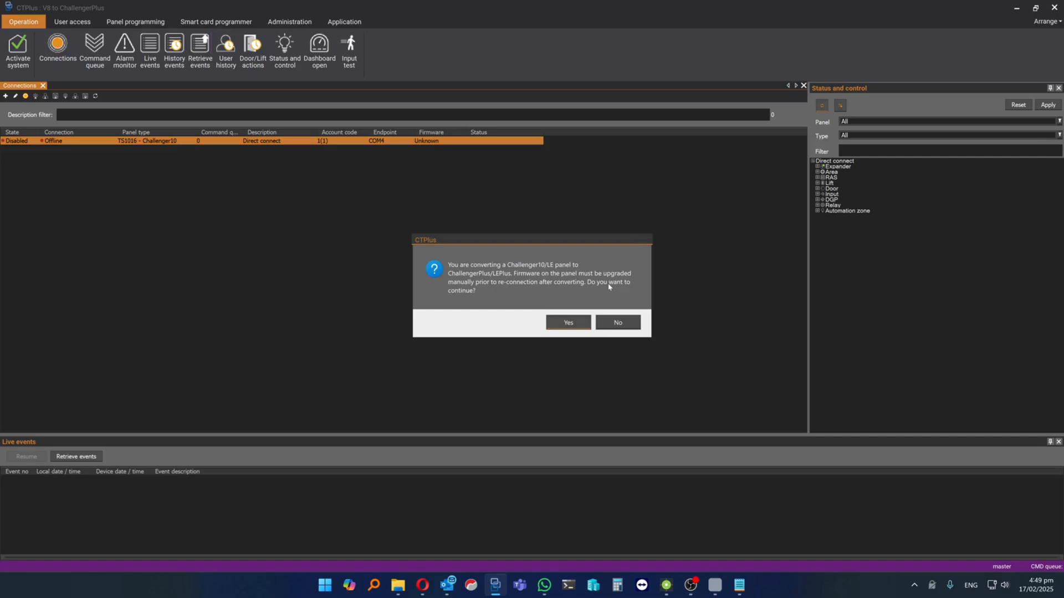
{"action": "left_click", "coordinate": [565, 324]}
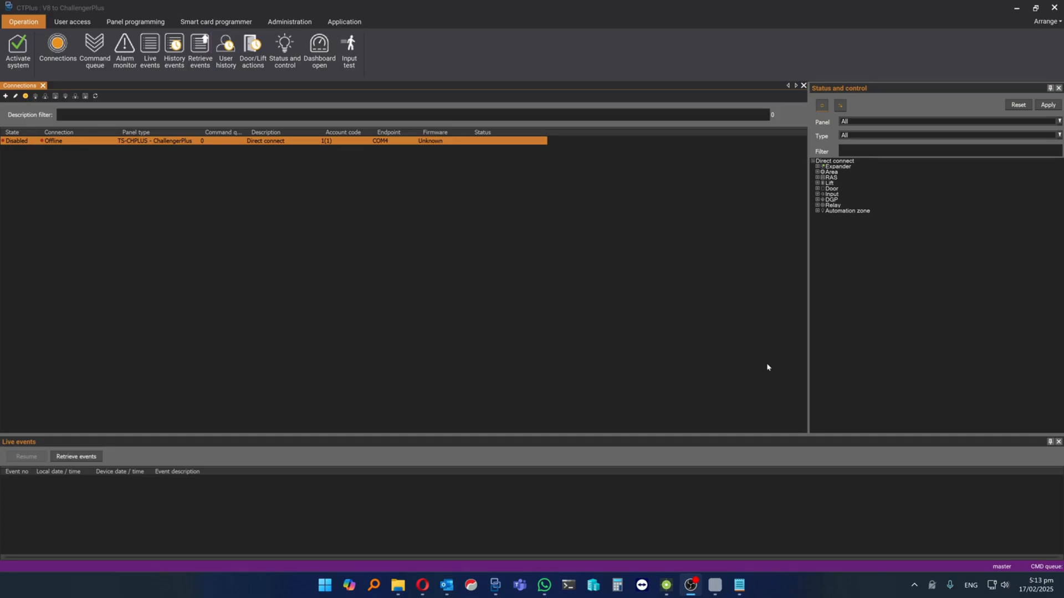
Open the Direct connect panel's programming, check its security password, and set the time zone to Pacific/Auckland
{"action": "left_click", "coordinate": [128, 23]}
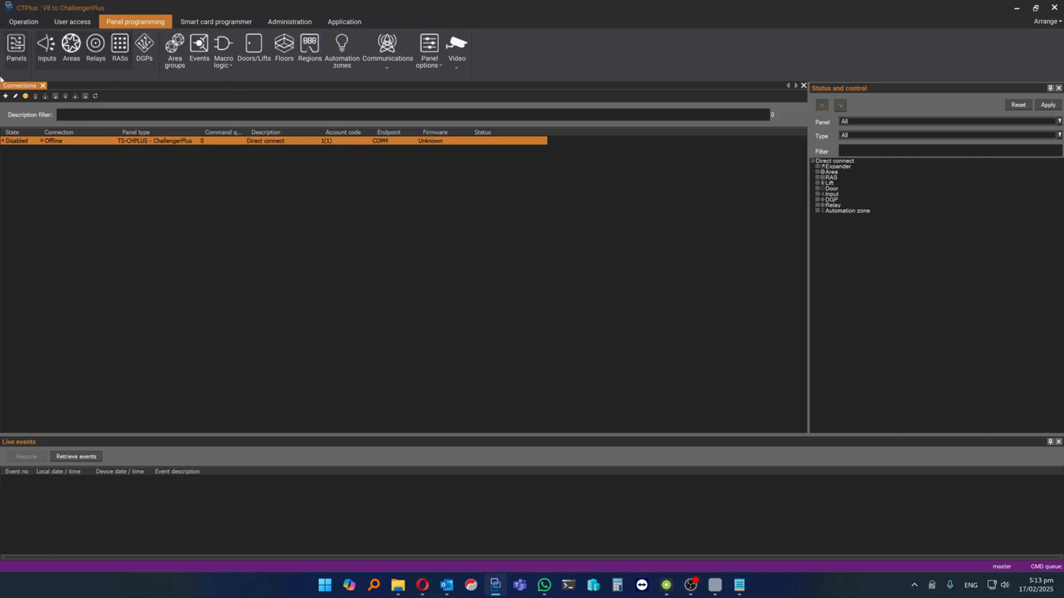
{"action": "left_click", "coordinate": [15, 49]}
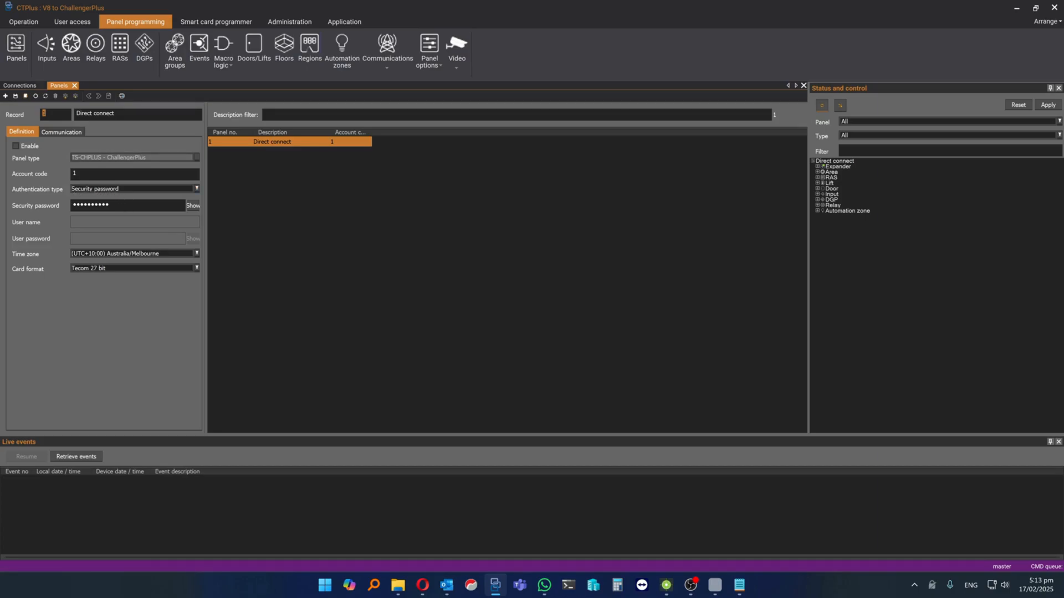
{"action": "left_click", "coordinate": [196, 206]}
{"action": "left_click", "coordinate": [194, 206]}
{"action": "left_click", "coordinate": [135, 253]}
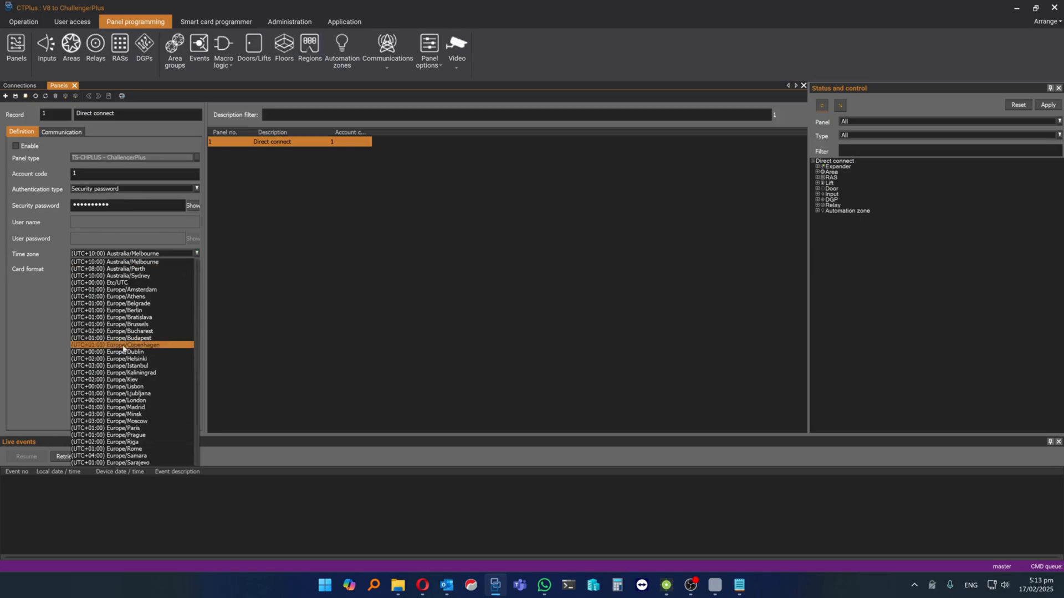
{"action": "scroll", "coordinate": [124, 348], "scroll_direction": "down", "scroll_amount": 8}
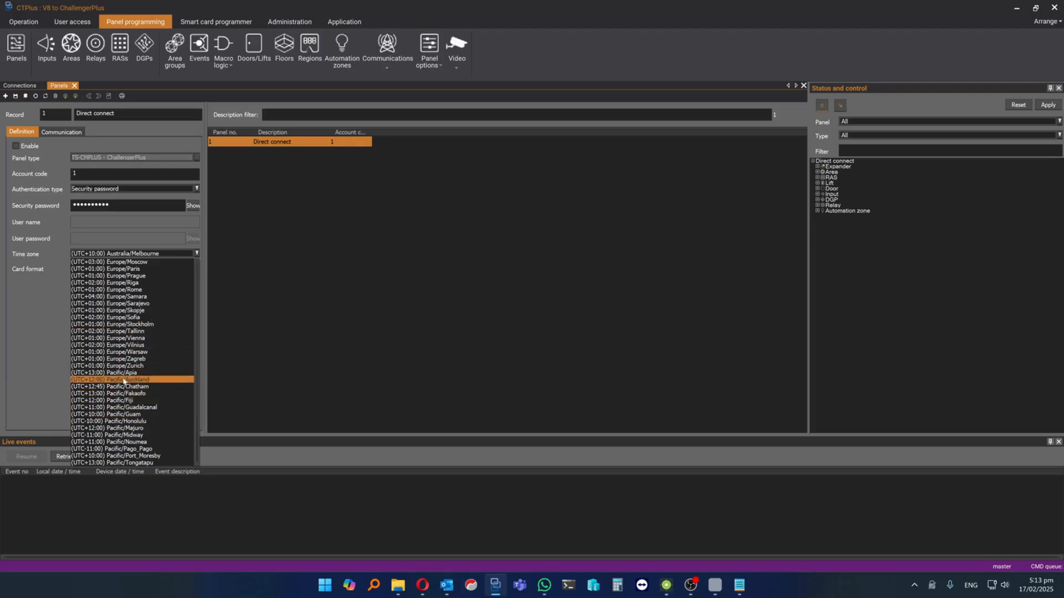
{"action": "left_click", "coordinate": [124, 379]}
Set the Direct connect panel's communication type to USB, save the record, and enable the panel connection
{"action": "left_click", "coordinate": [64, 133]}
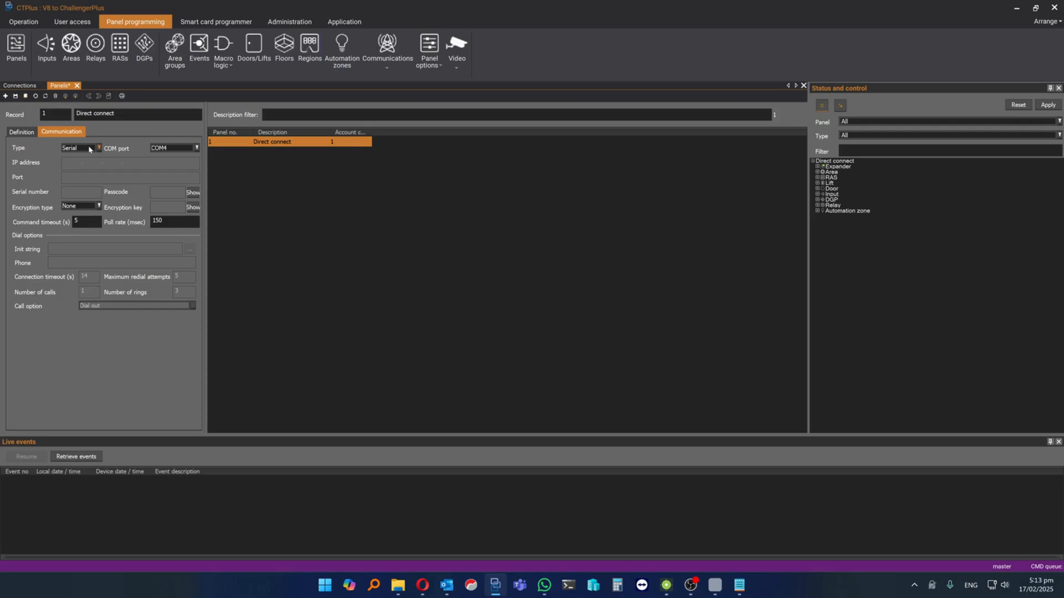
{"action": "left_click", "coordinate": [90, 149]}
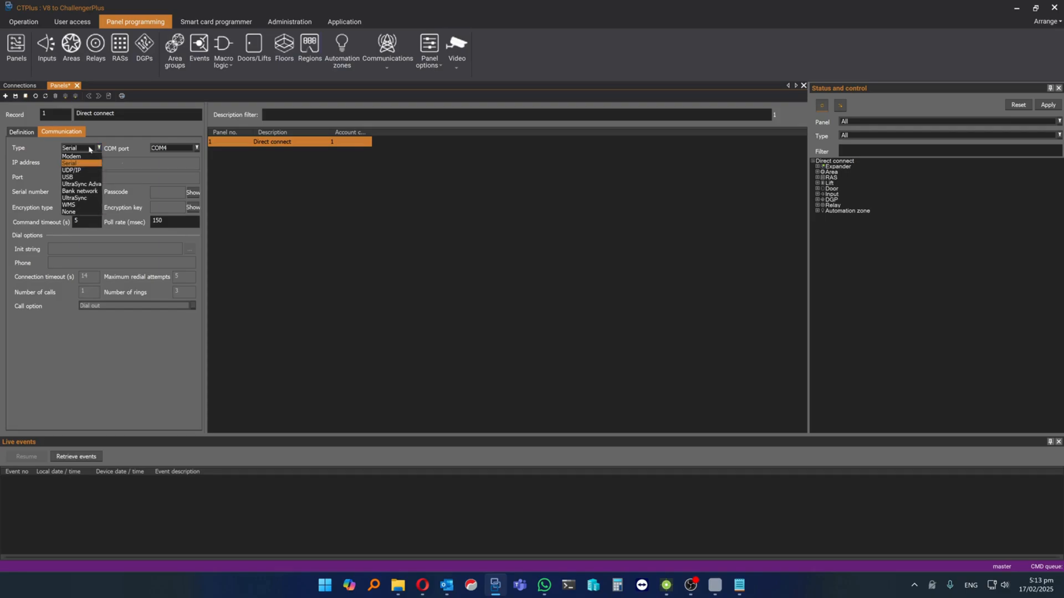
{"action": "left_click", "coordinate": [78, 178]}
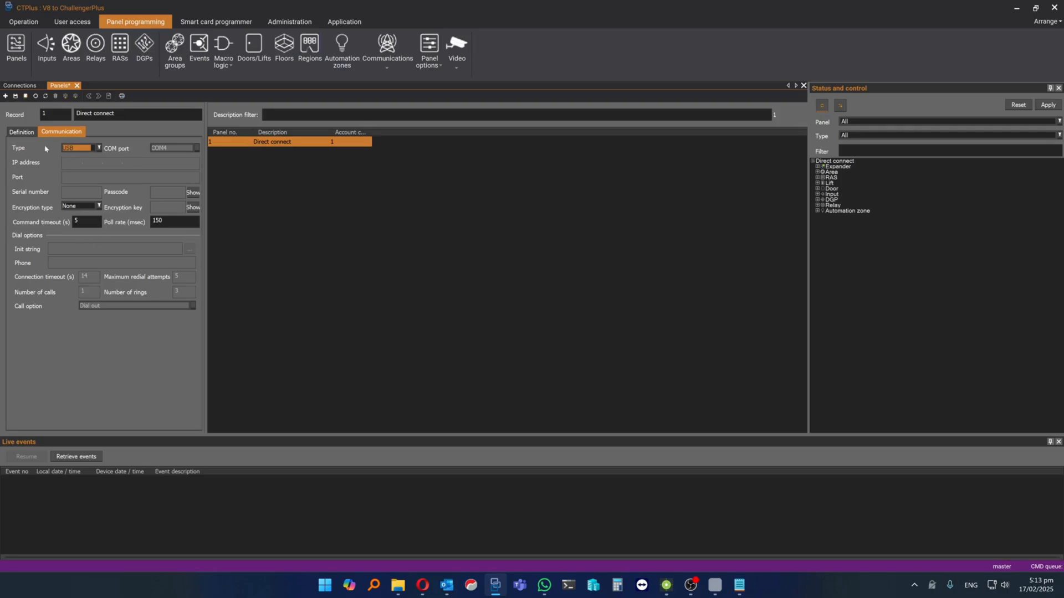
{"action": "left_click", "coordinate": [16, 97]}
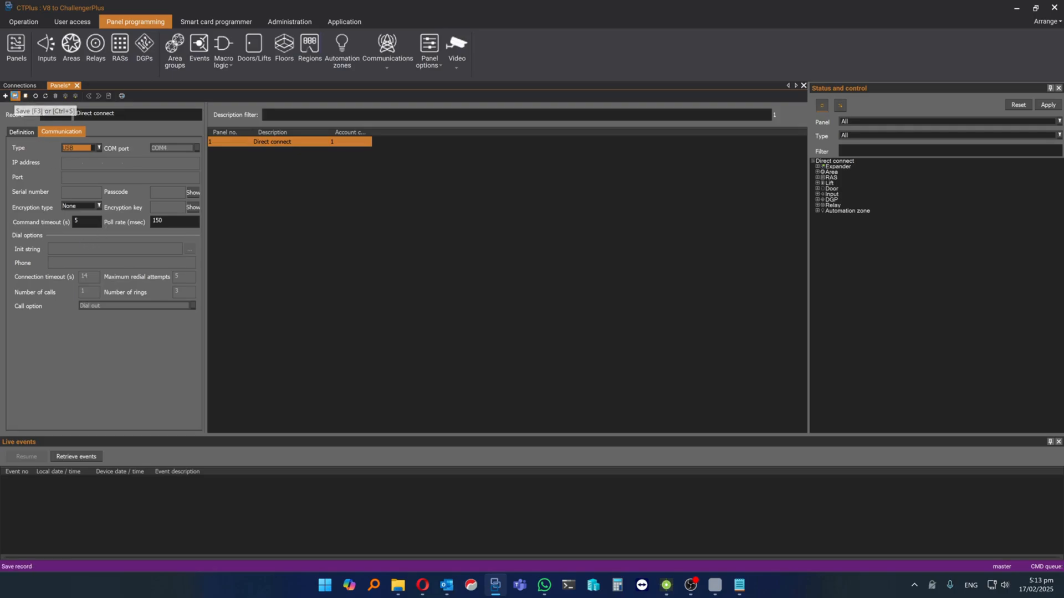
{"action": "left_click", "coordinate": [74, 86]}
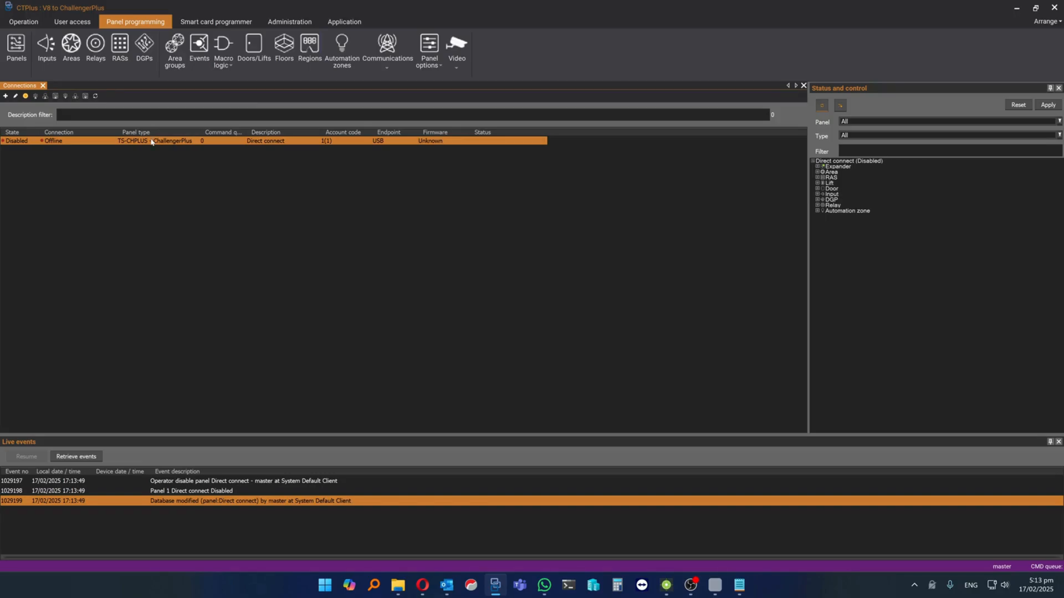
{"action": "left_click", "coordinate": [25, 97]}
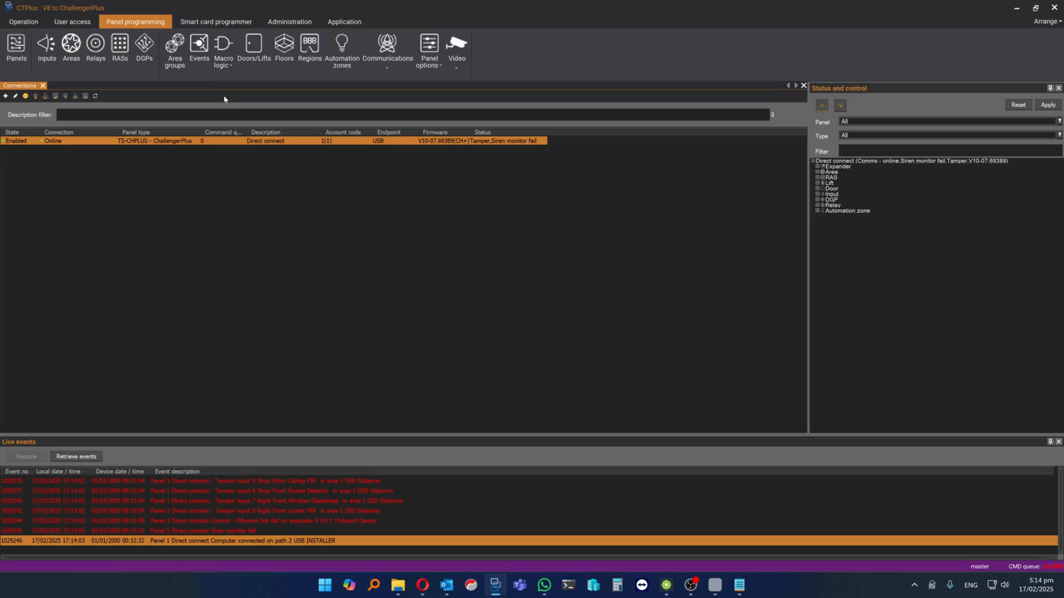
Retrieve all comm paths from the Direct connect panel
{"action": "left_click", "coordinate": [375, 63]}
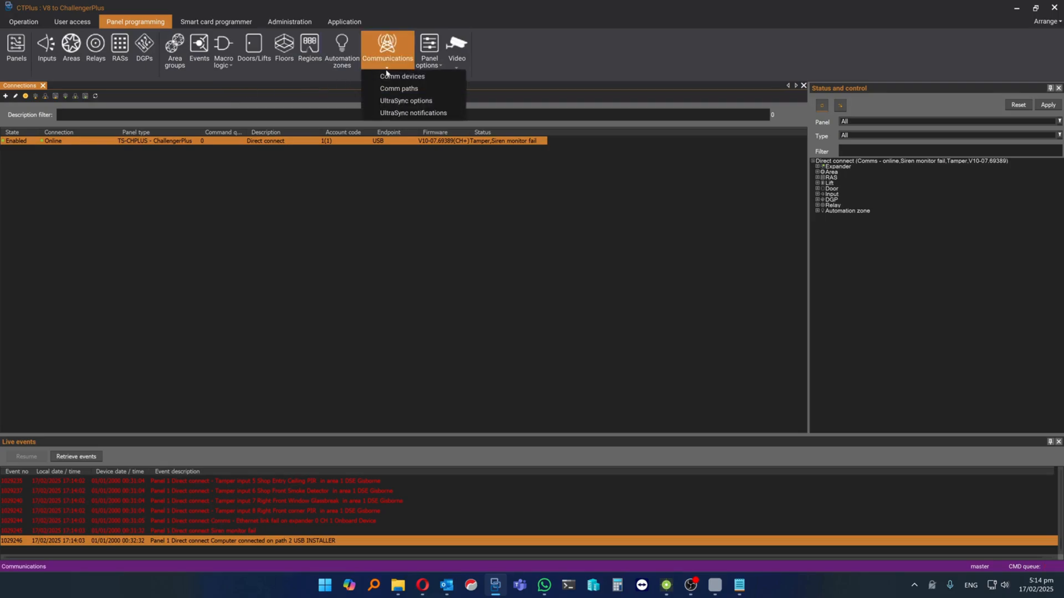
{"action": "left_click", "coordinate": [397, 89]}
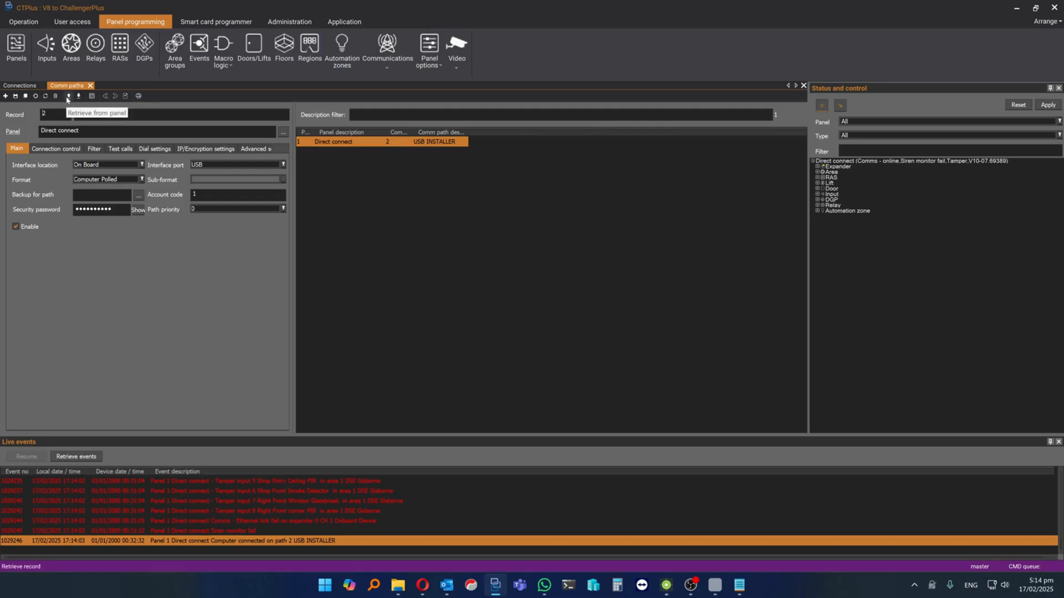
{"action": "left_click", "coordinate": [68, 97]}
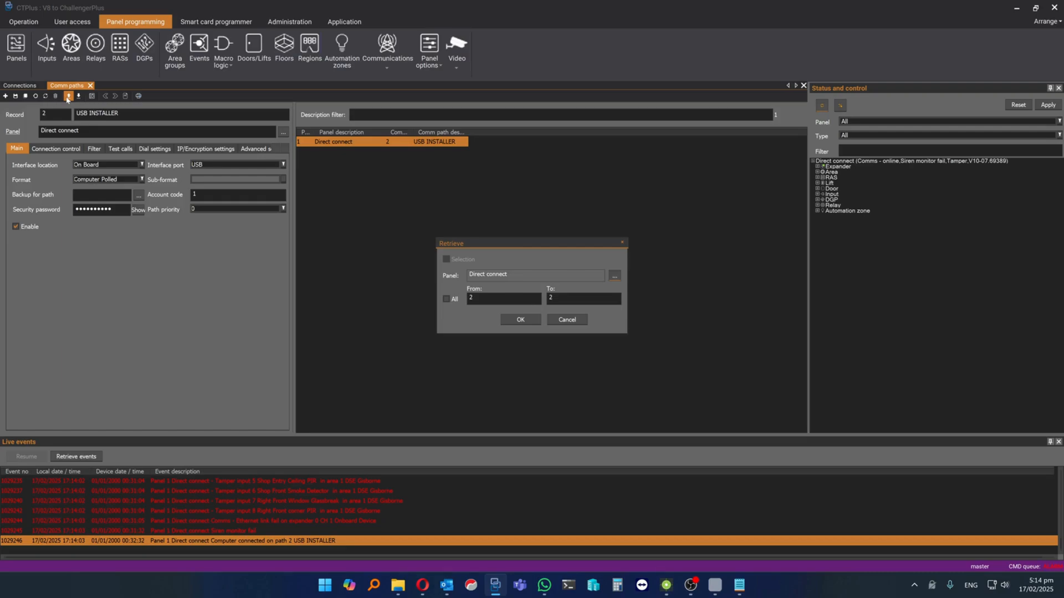
{"action": "left_click", "coordinate": [447, 300]}
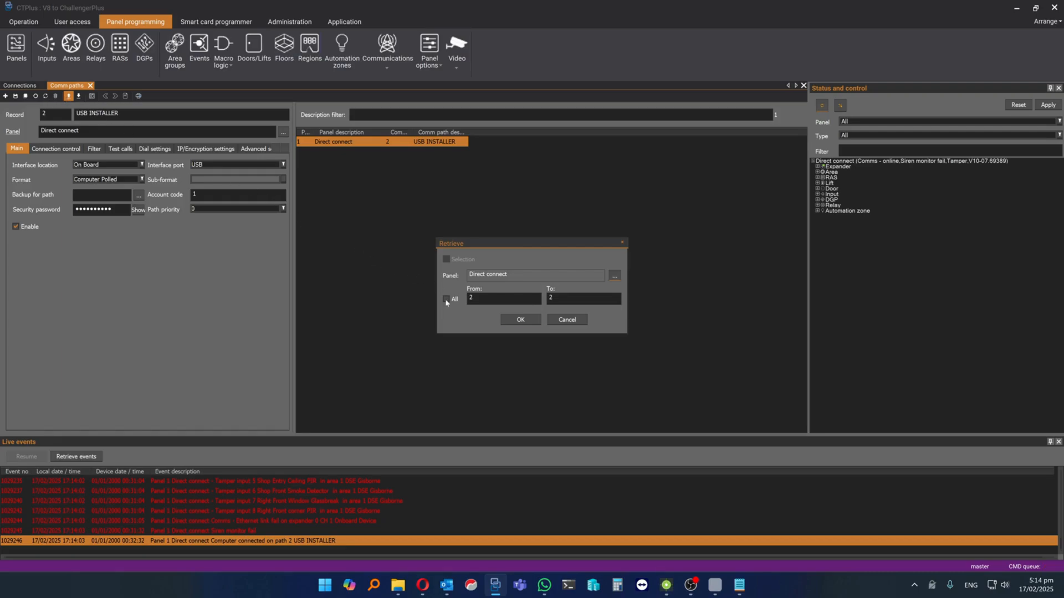
{"action": "left_click", "coordinate": [521, 321]}
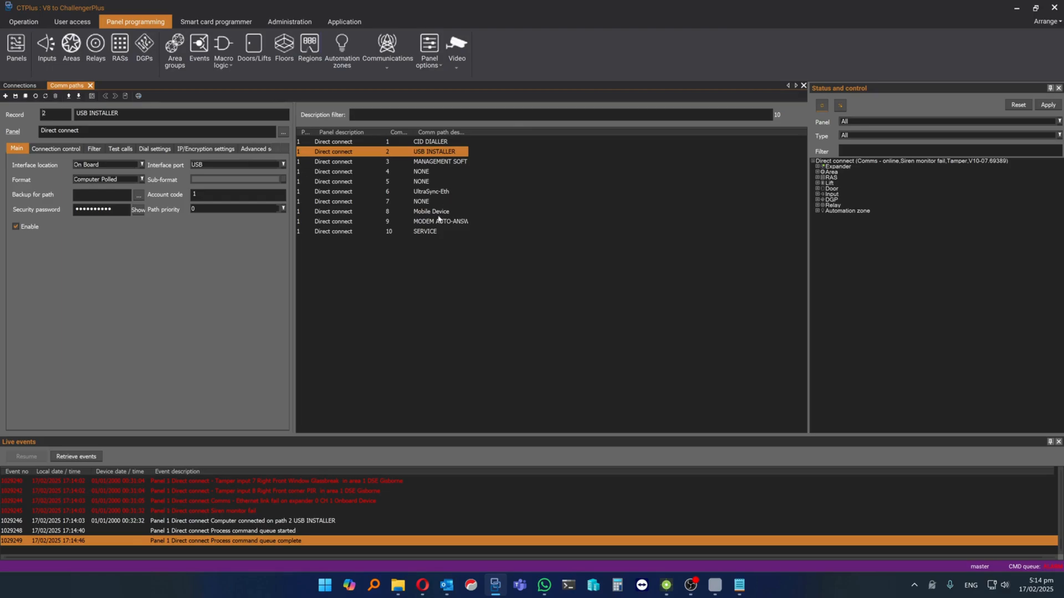
Check the RAS devices in the Direct connect status tree, and send all programming from CTPlus to the panel
{"action": "left_click", "coordinate": [16, 86]}
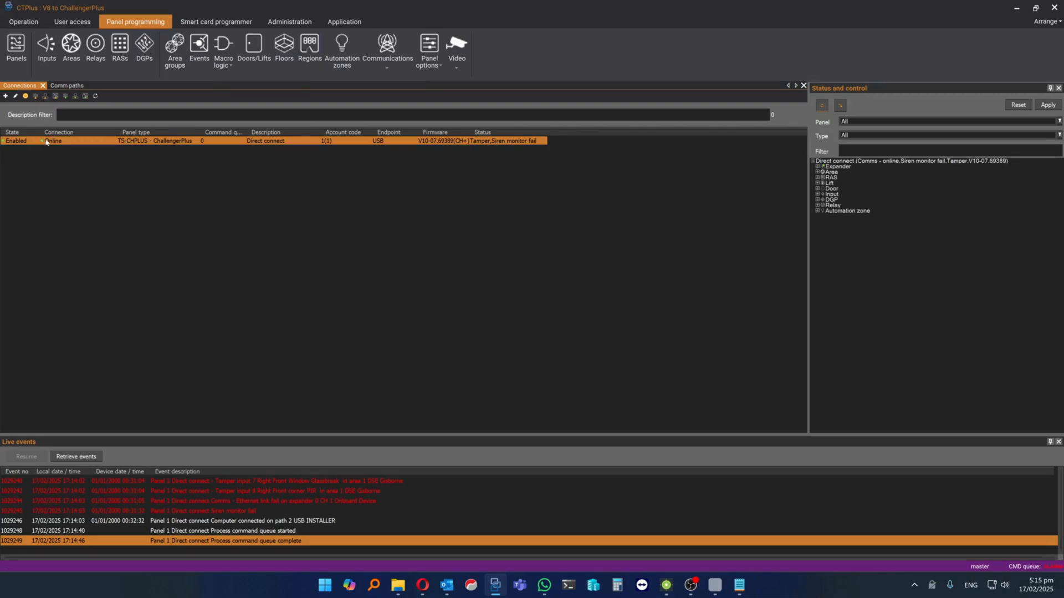
{"action": "left_click", "coordinate": [818, 178]}
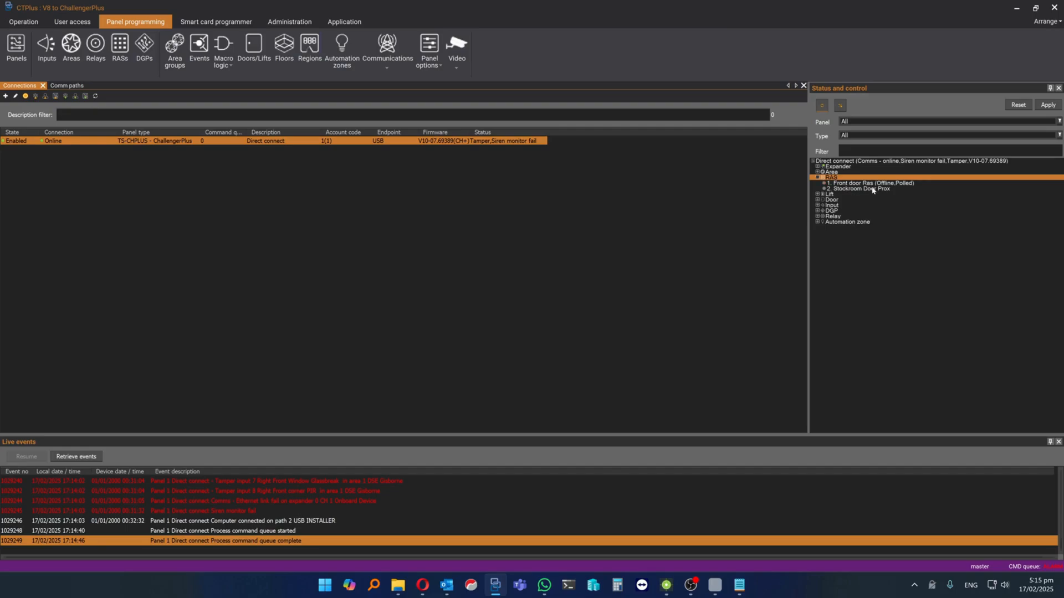
{"action": "left_click", "coordinate": [818, 178]}
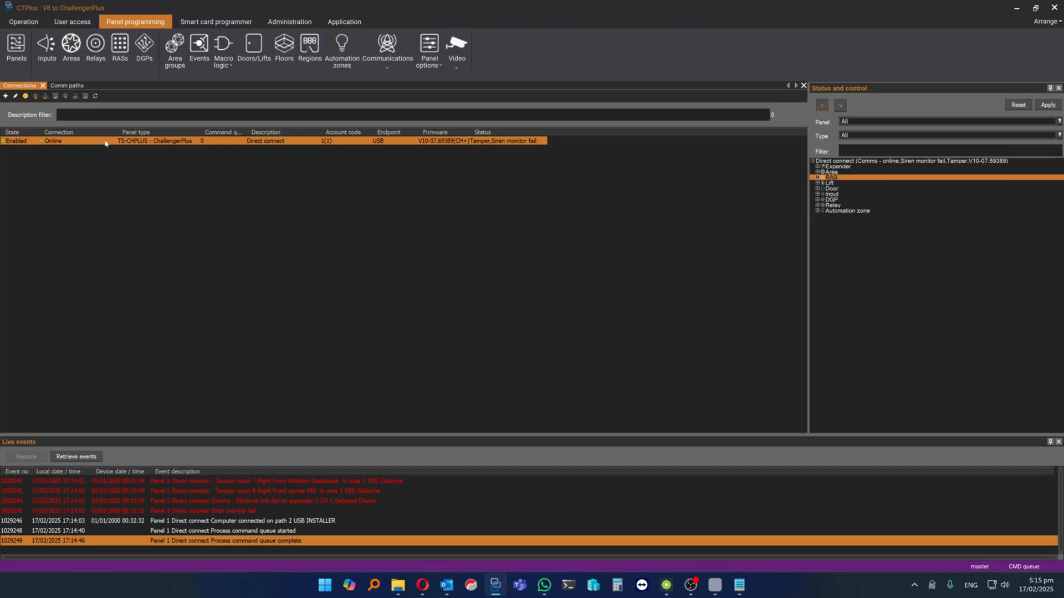
{"action": "right_click", "coordinate": [146, 143]}
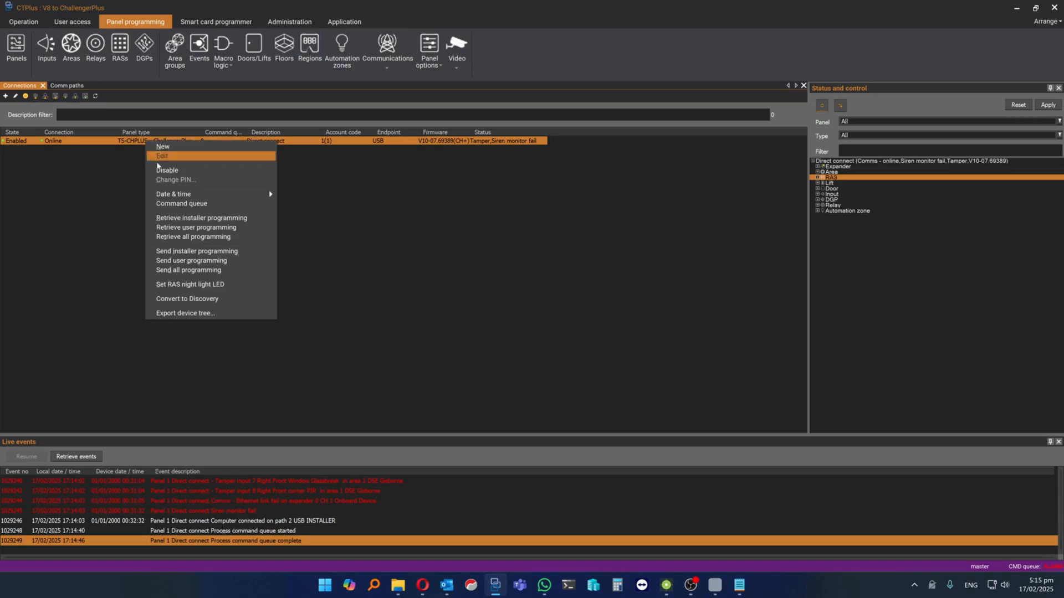
{"action": "left_click", "coordinate": [195, 271]}
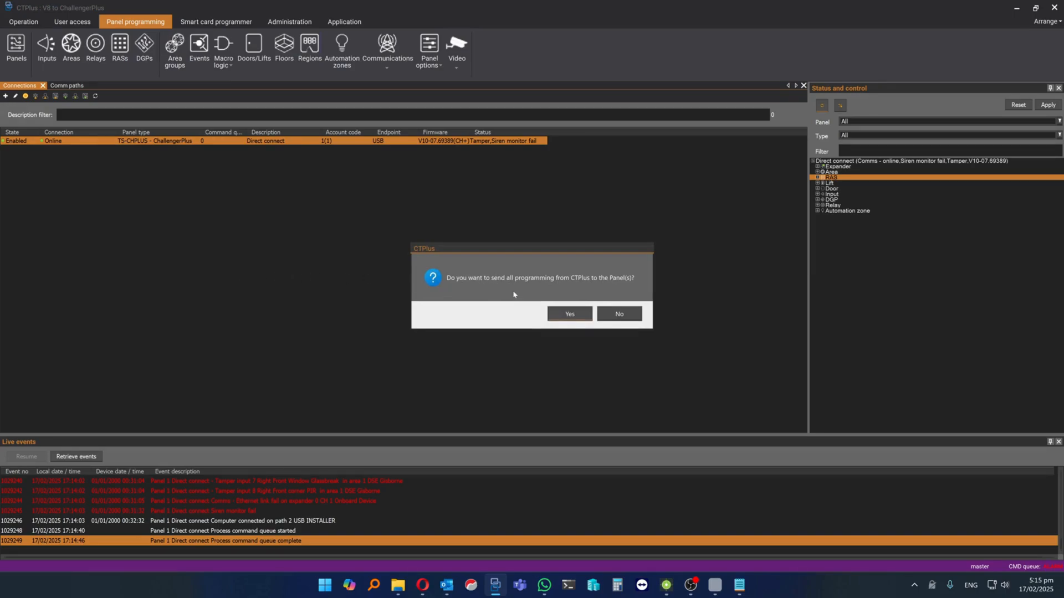
{"action": "left_click", "coordinate": [571, 314]}
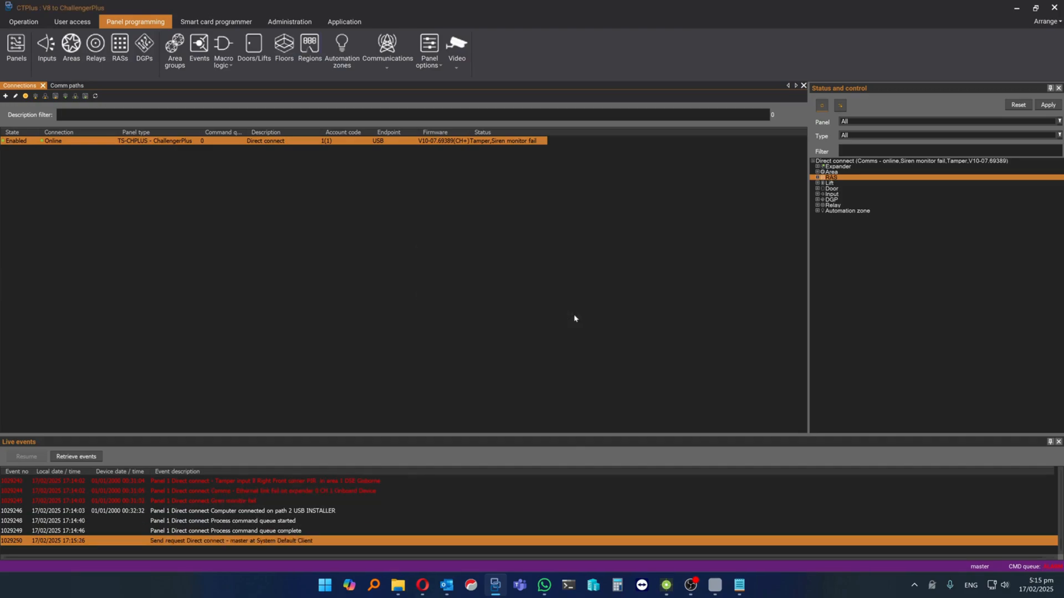